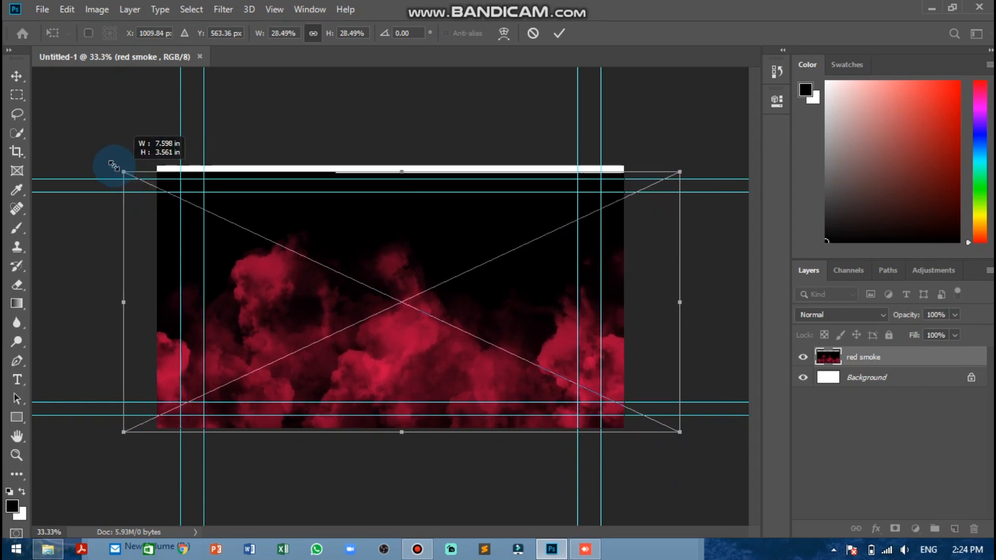
- Finish scaling the placed red smoke image to cover the whole canvas
key(Return)
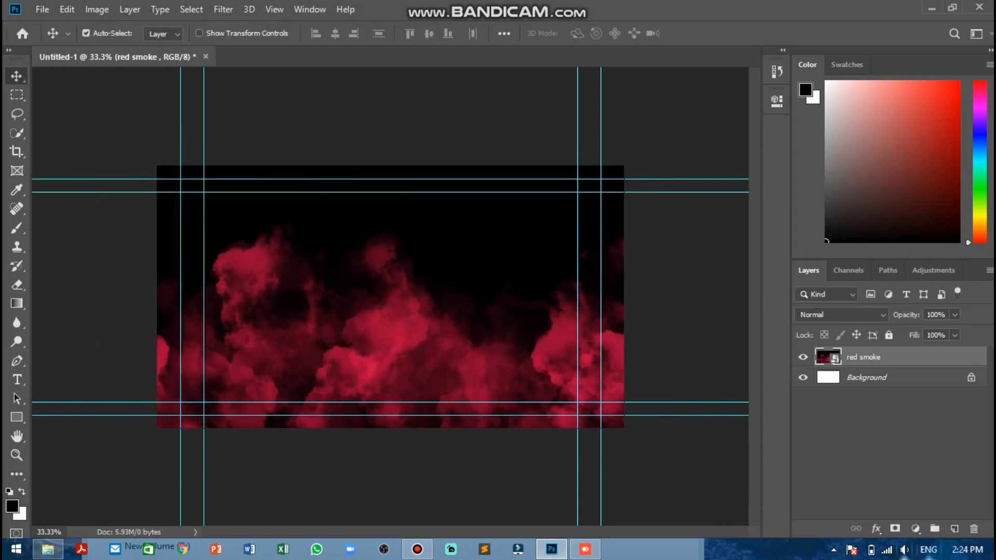
click(876, 528)
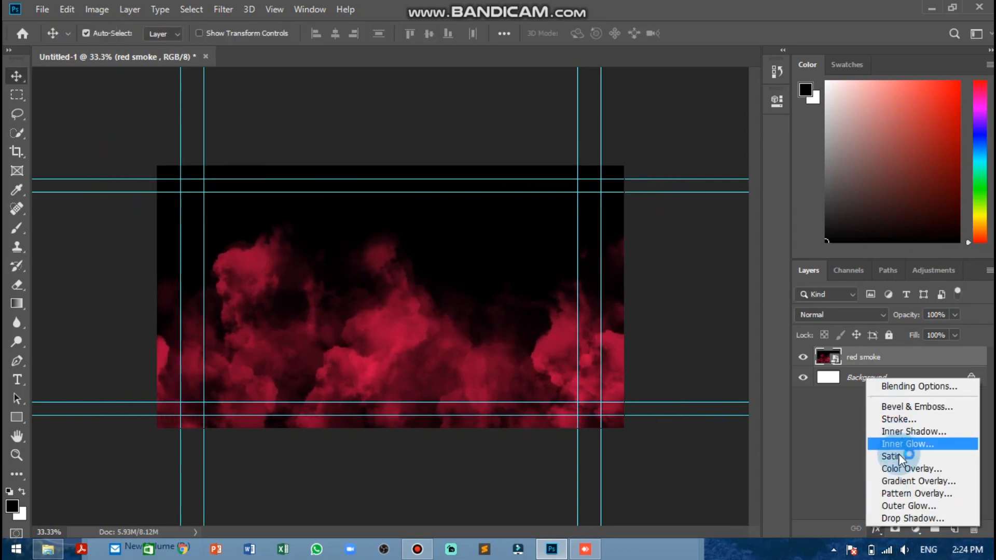
click(861, 483)
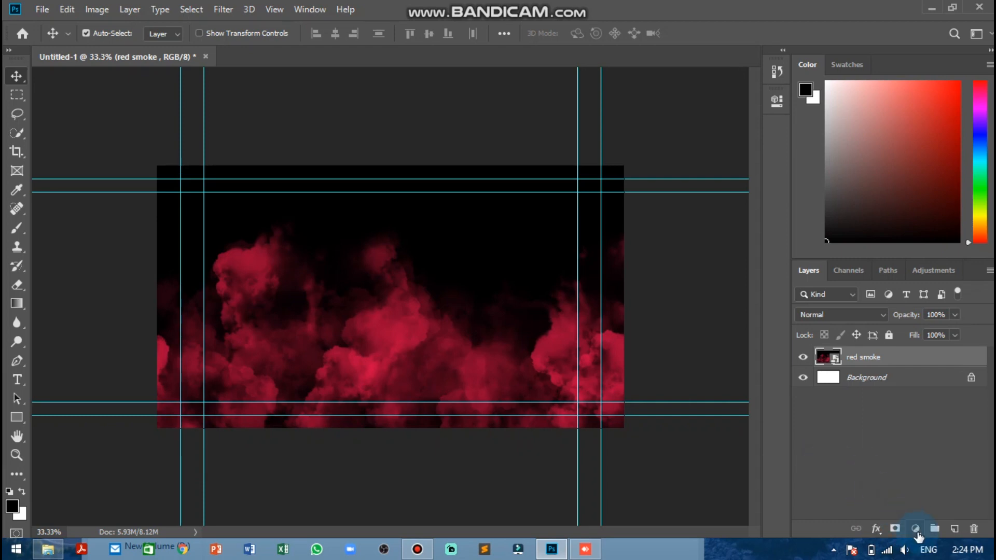
- Add a Hue/Saturation adjustment layer above the red smoke layer and set its hue to -33
click(915, 530)
click(903, 390)
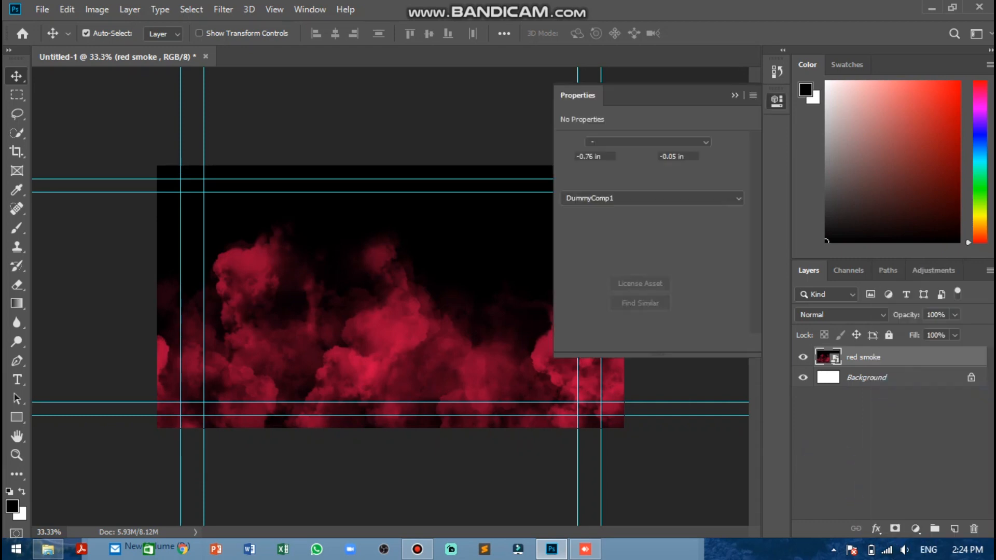
mouse_move(641, 198)
mouse_down()
mouse_move(609, 194)
mouse_move(636, 201)
mouse_move(622, 201)
mouse_up()
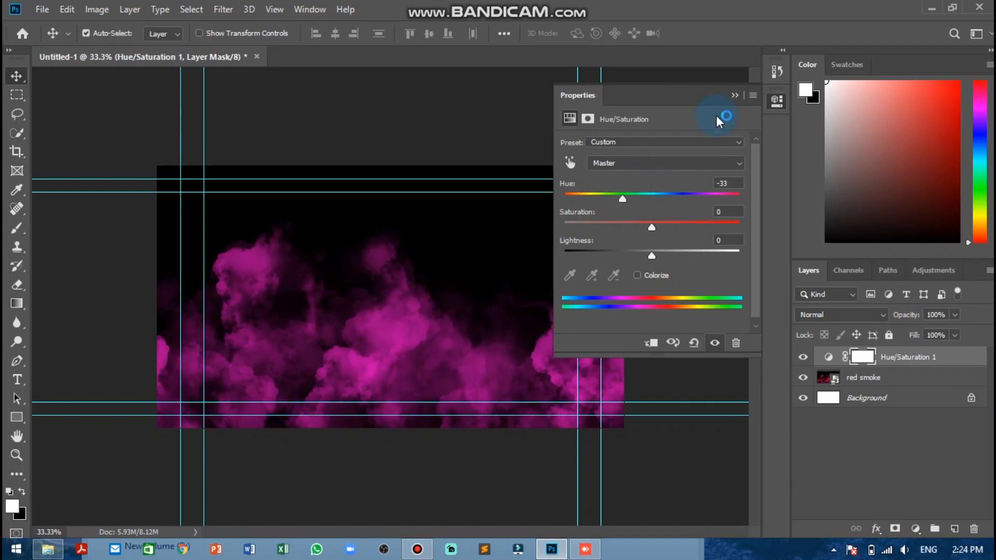
click(733, 94)
- Apply a Blur Gallery filter to the red smoke layer to soften the smoke across the canvas
click(224, 10)
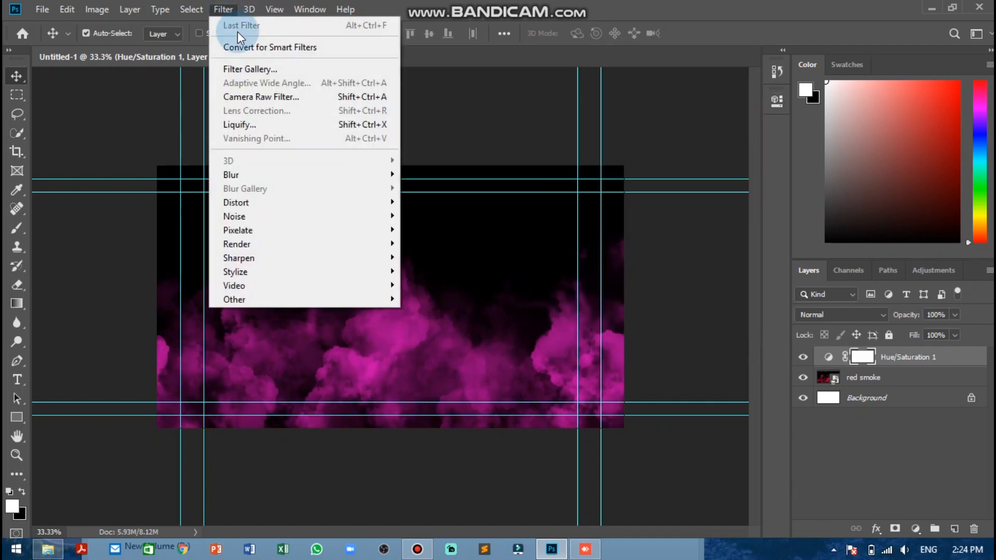
click(604, 265)
click(505, 251)
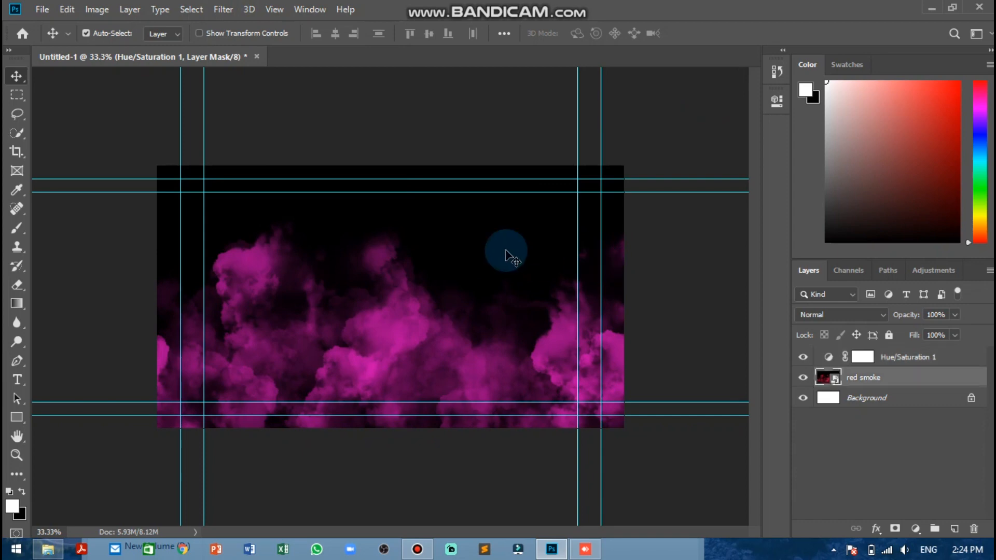
click(223, 9)
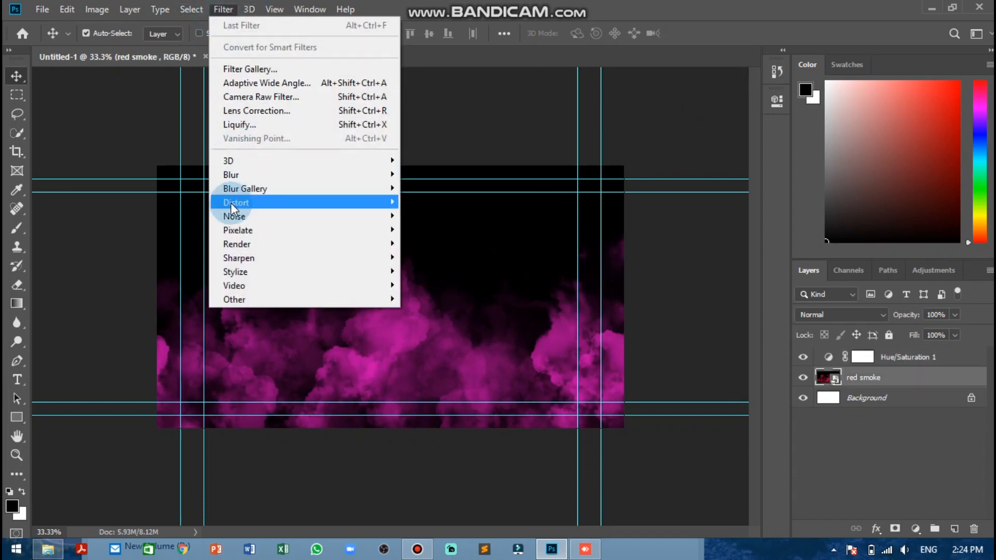
mouse_move(234, 188)
click(429, 185)
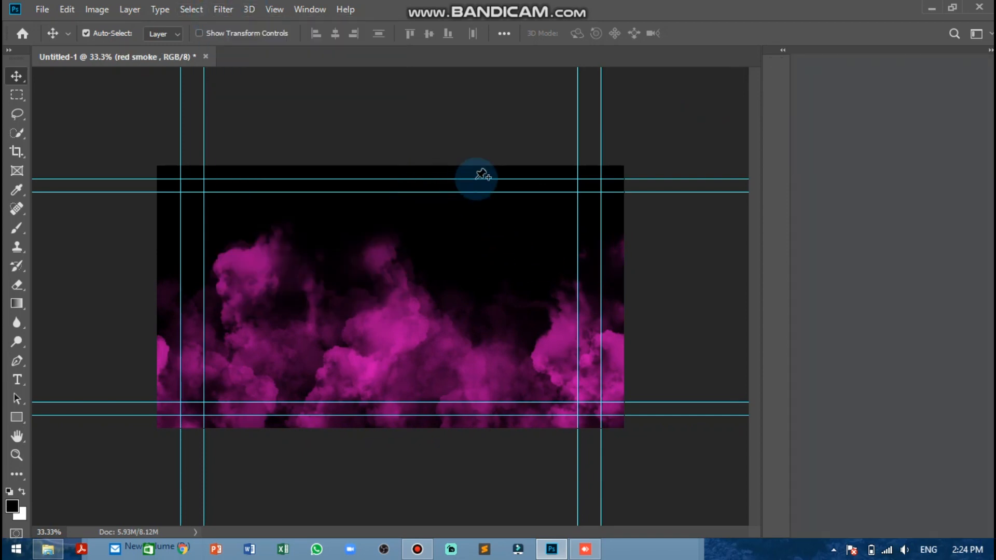
drag(891, 120, 916, 134)
click(516, 33)
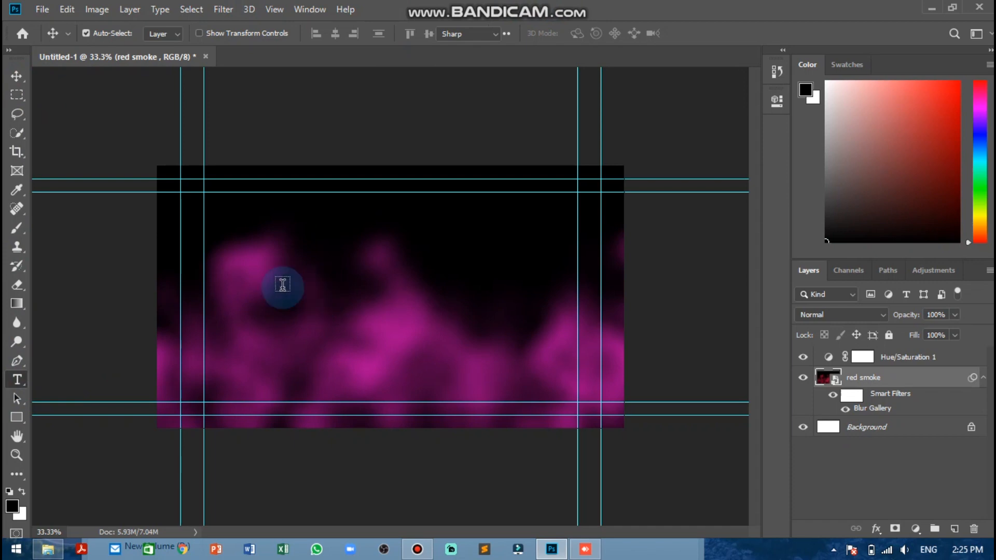
- Add a text layer reading GRADIENT TEXT over the smoke and colour the text white
click(253, 276)
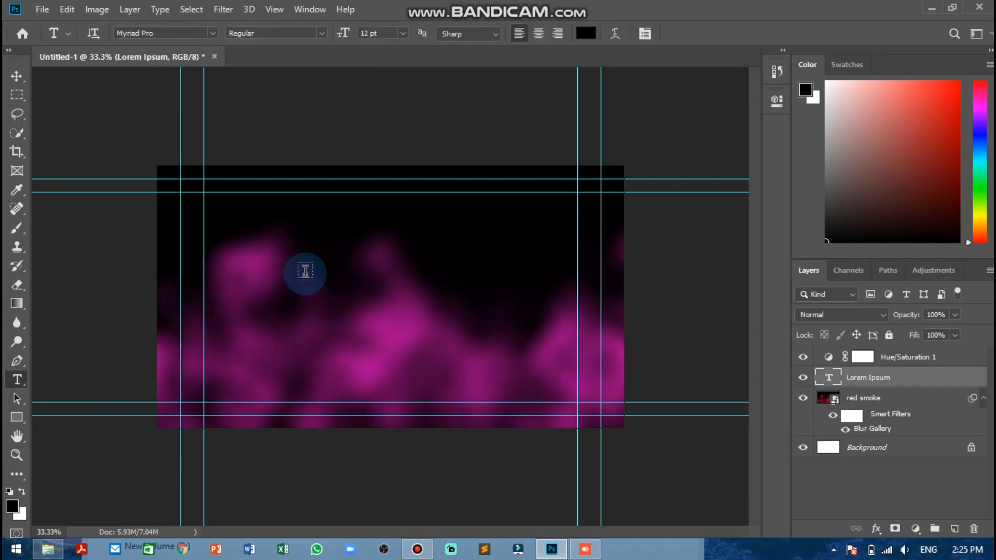
click(289, 289)
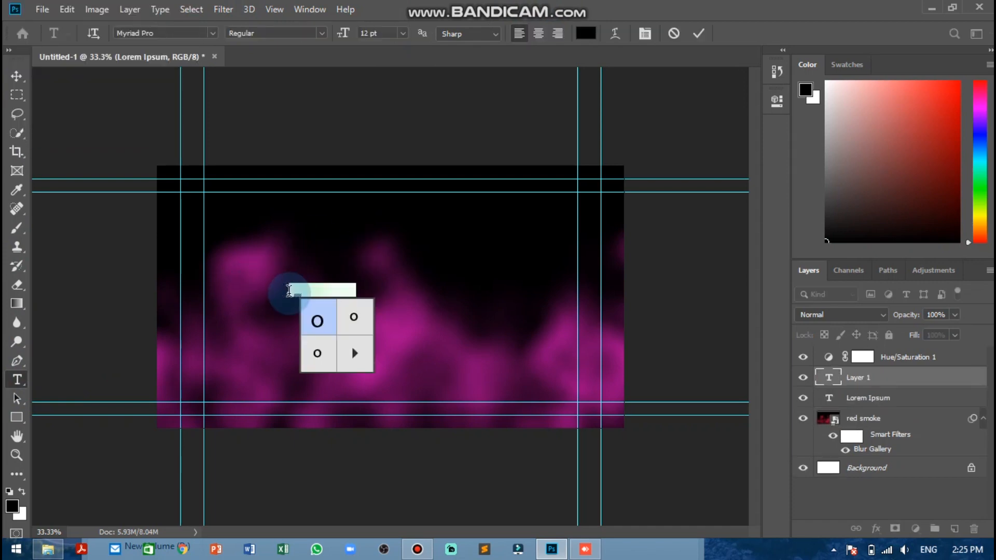
key(BackSpace)
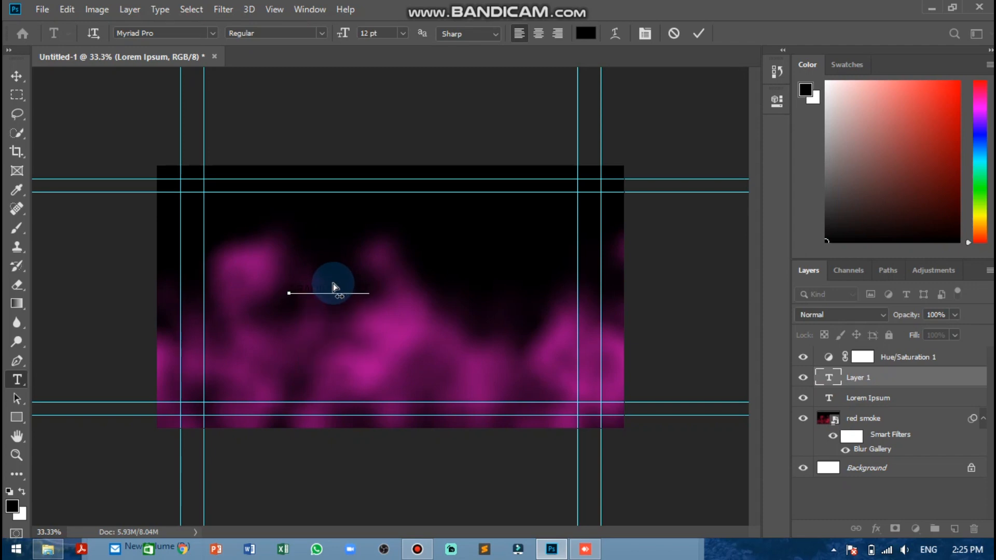
key(ctrl+a)
click(582, 33)
drag(490, 265, 178, 77)
click(623, 99)
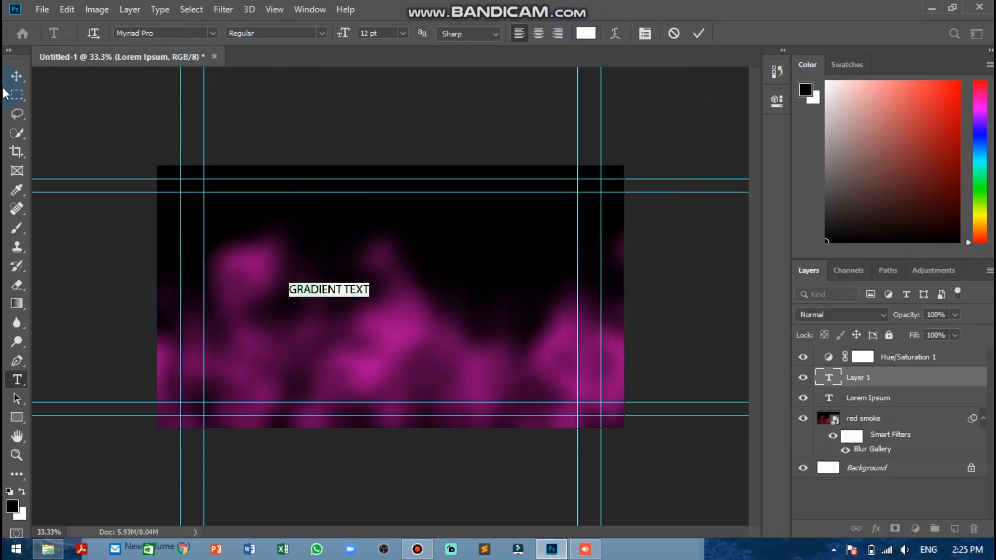
- Turn on the transform controls and enlarge the GRADIENT TEXT lettering to about 29.63 pt in the canvas's upper half
click(16, 77)
drag(311, 293, 464, 280)
click(200, 33)
key(Return)
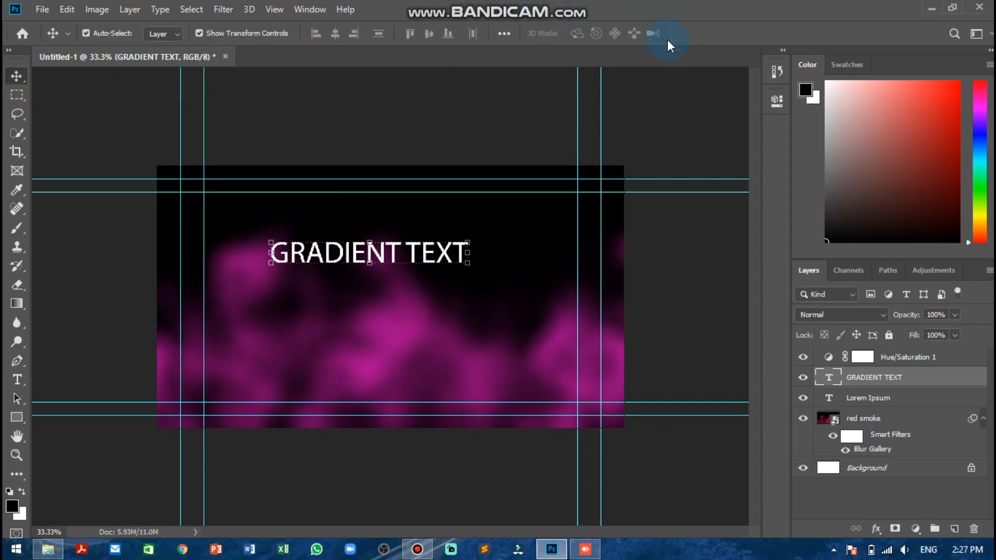
- Change the font of the whole GRADIENT TEXT line to Raleway Black Italic
click(323, 222)
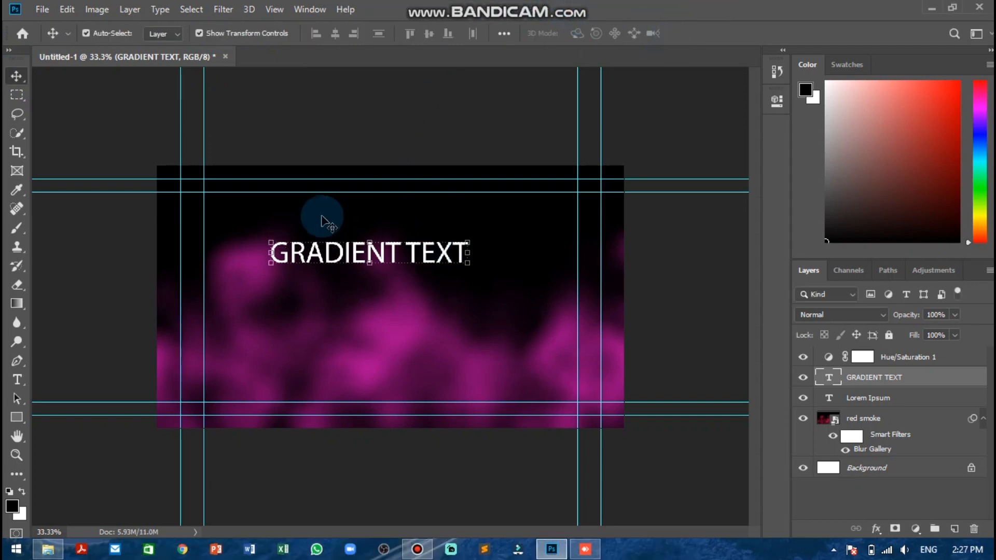
double_click(318, 252)
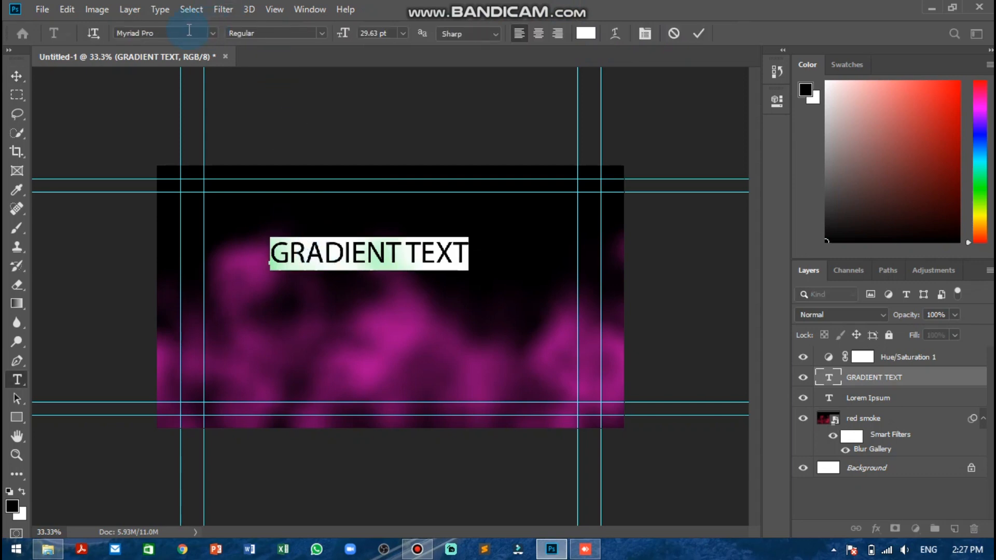
click(212, 33)
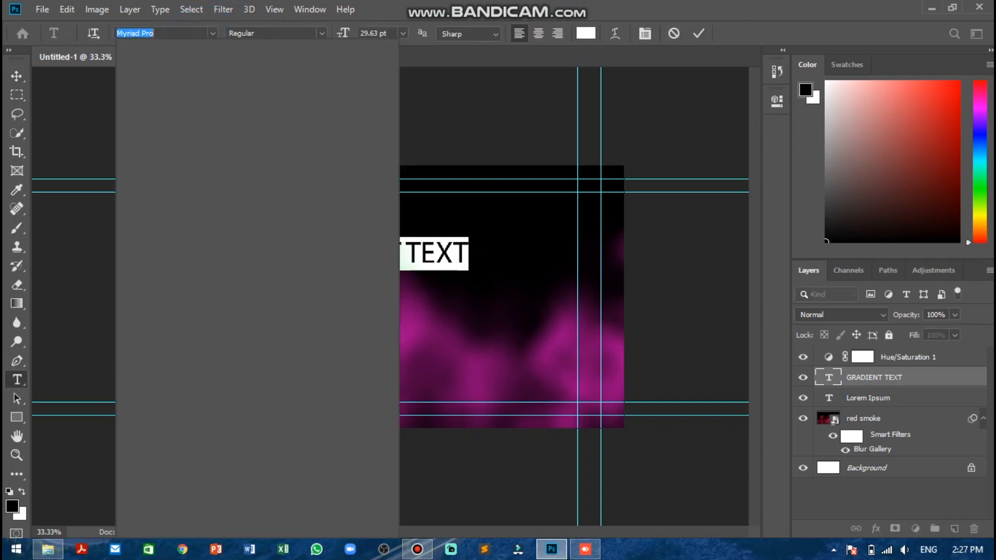
text(ra)
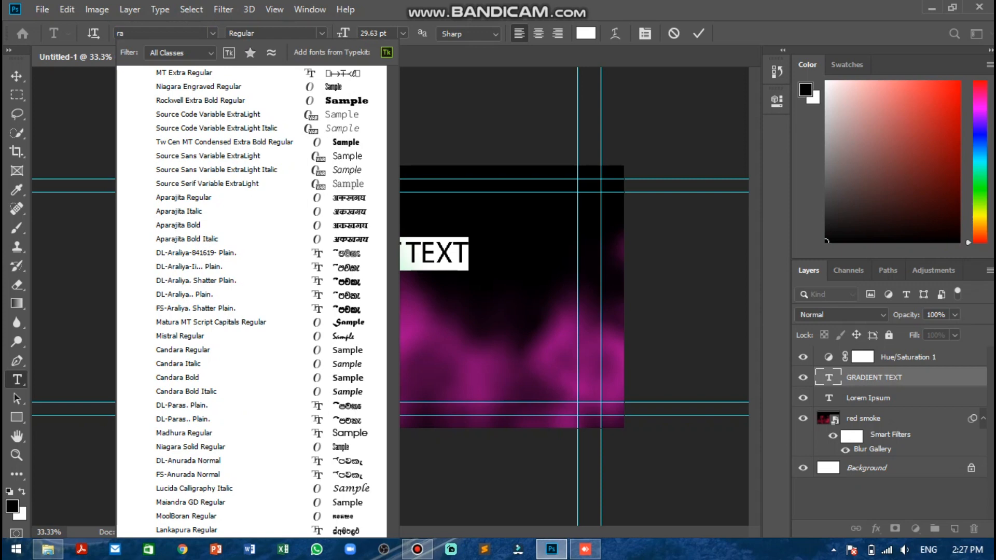
text(le)
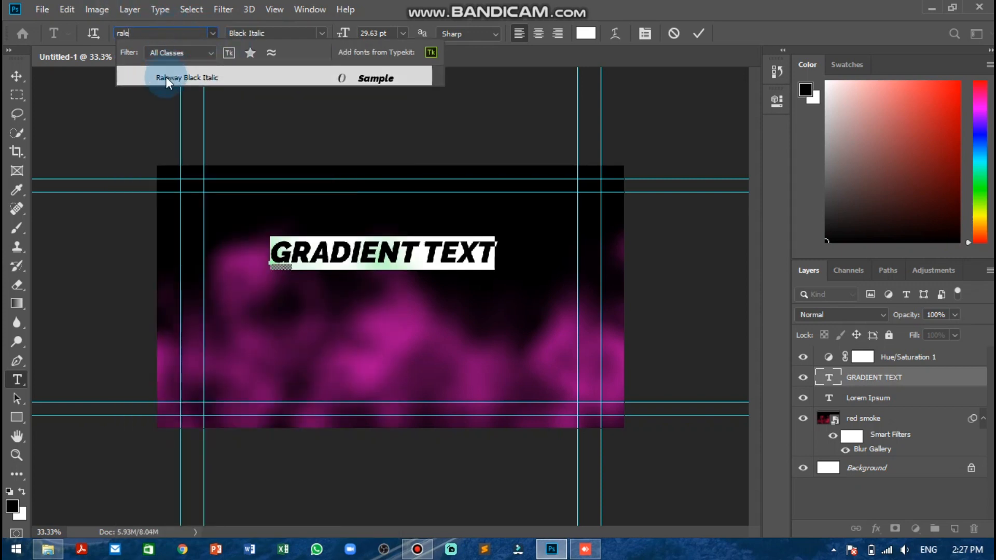
click(166, 77)
- Scale the GRADIENT TEXT layer to about 124% and centre it horizontally in the canvas's upper half
click(20, 73)
drag(282, 250, 254, 250)
drag(453, 266, 507, 285)
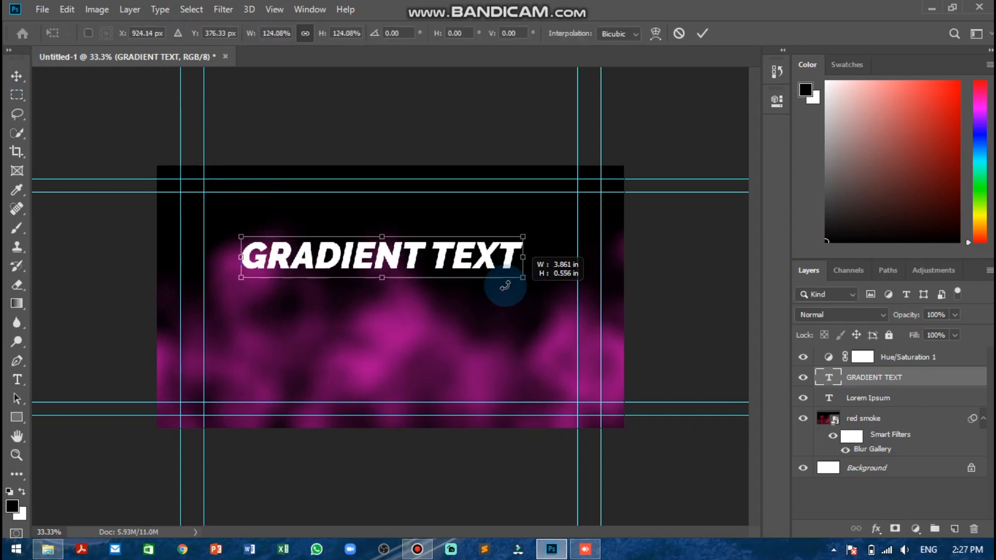
mouse_move(461, 260)
mouse_down()
mouse_move(480, 255)
mouse_move(466, 256)
mouse_up()
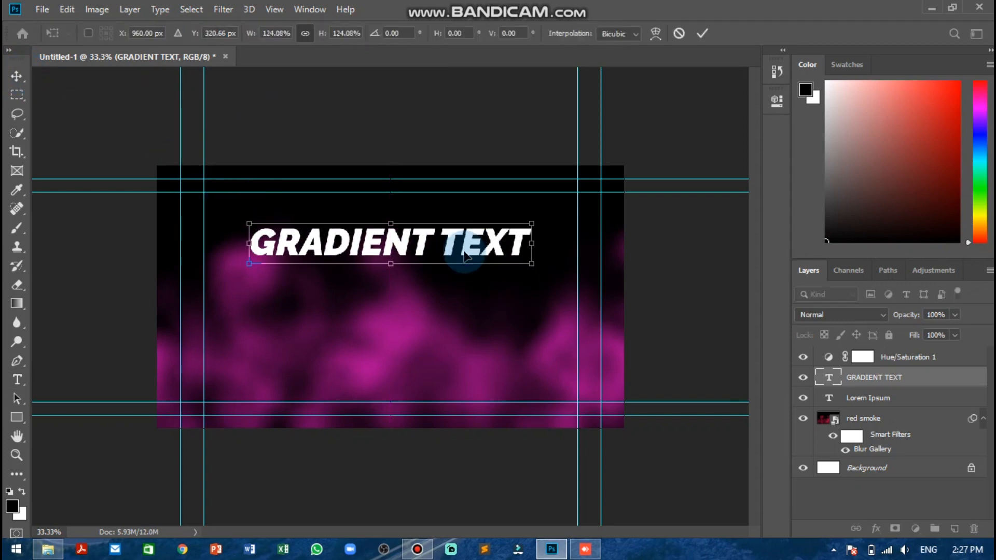
key(Return)
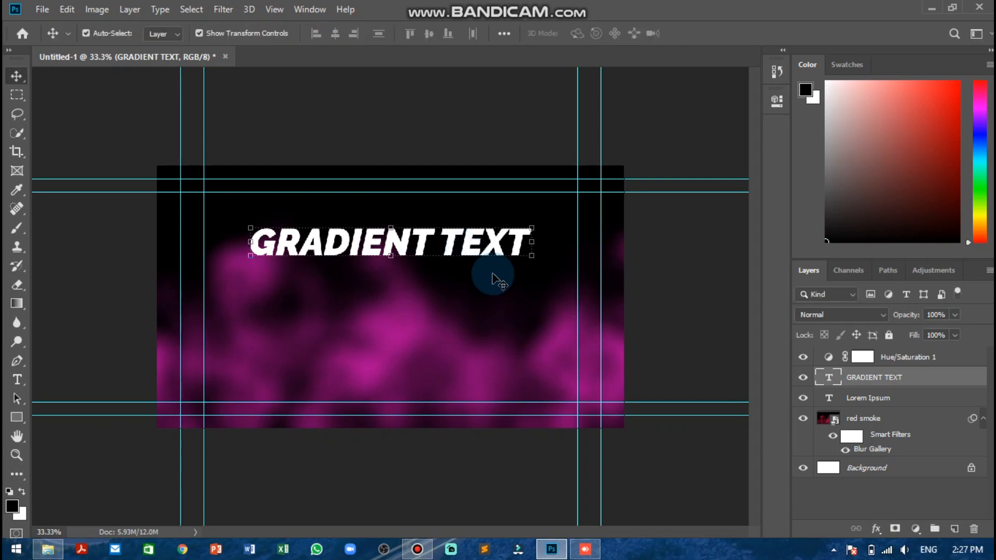
- Add a gradient overlay to the GRADIENT TEXT layer and set the gradient's starting colour stop to #686868
click(875, 529)
click(901, 481)
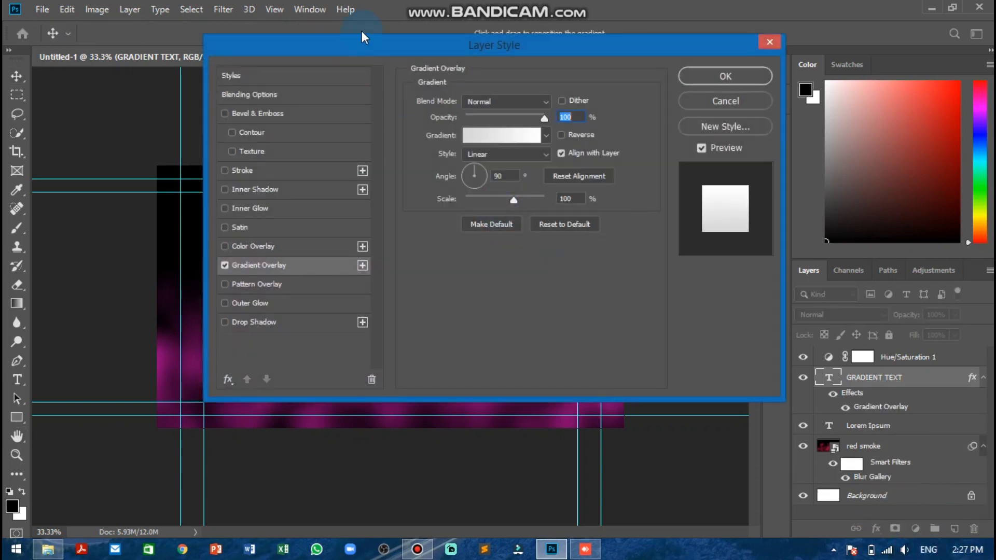
drag(365, 38, 654, 166)
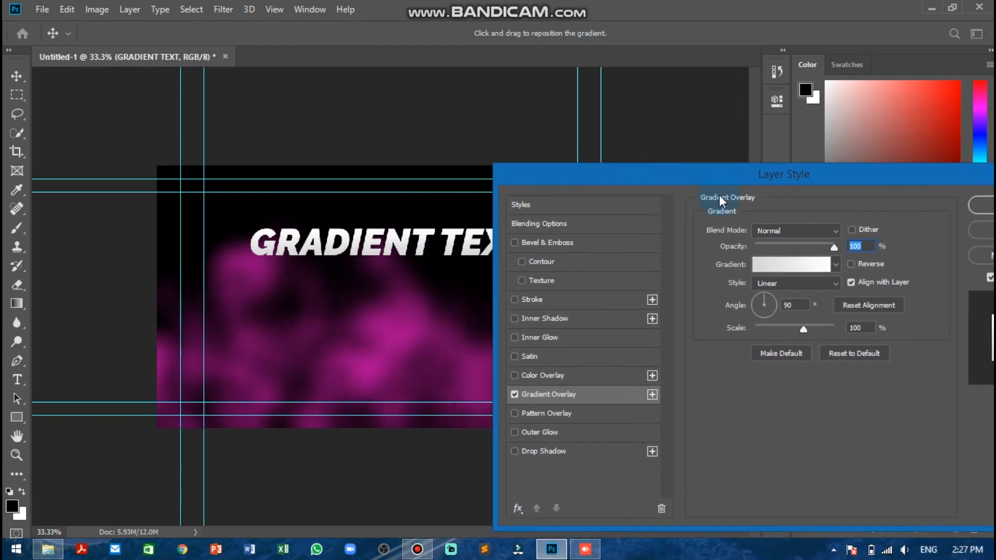
click(771, 270)
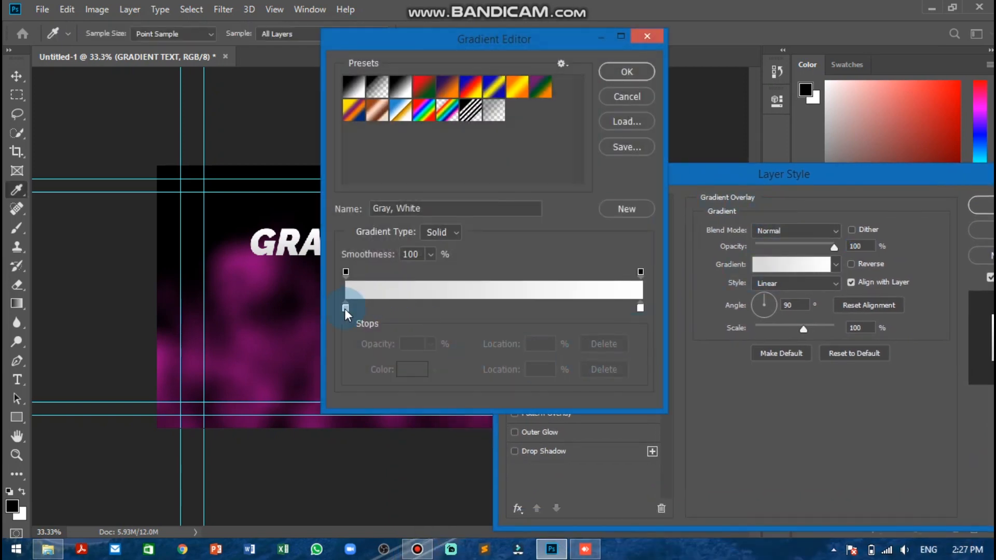
double_click(344, 309)
drag(308, 134, 309, 215)
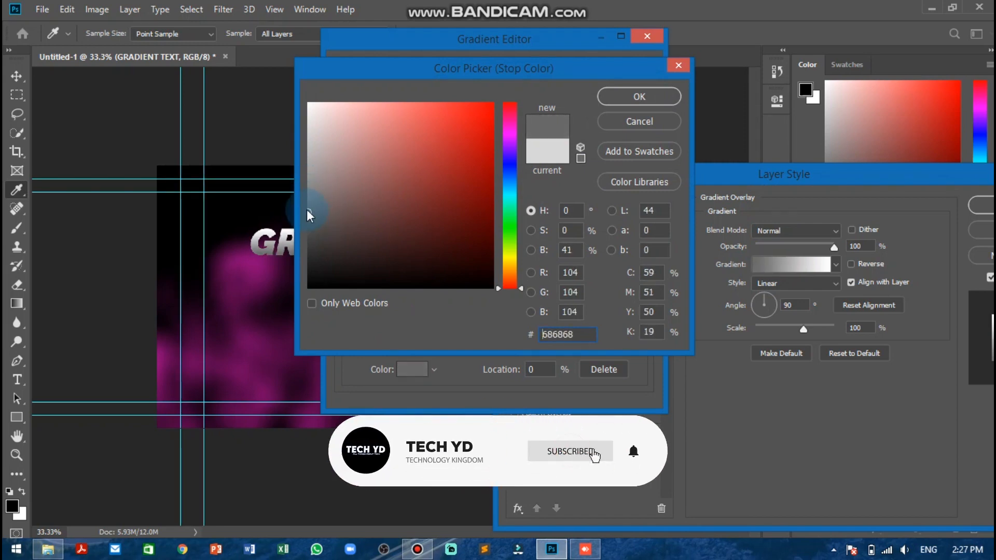
click(604, 96)
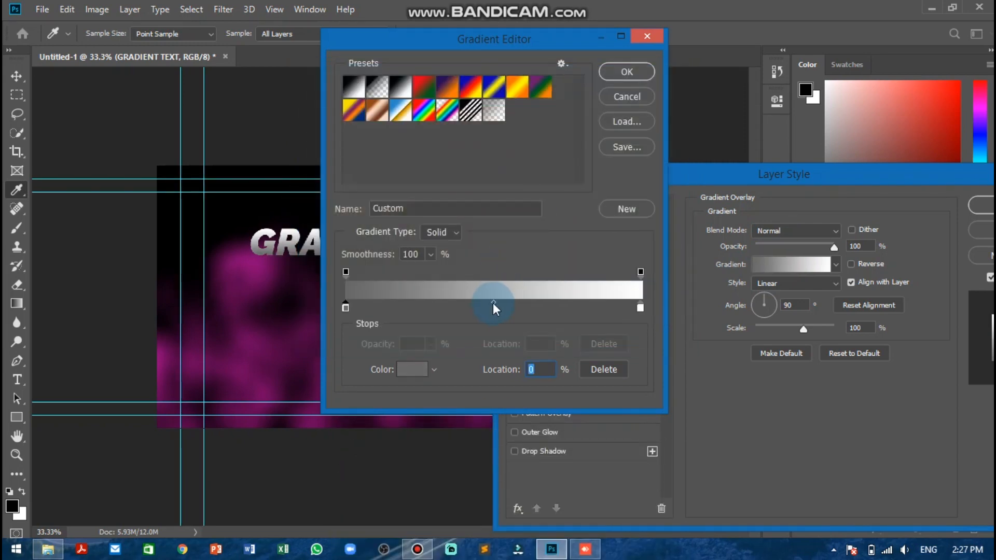
- Add a matching grey colour stop at 49% in the overlay's gradient and accept the gradient
mouse_move(492, 303)
mouse_down()
mouse_move(539, 304)
mouse_move(418, 303)
mouse_move(397, 291)
mouse_move(534, 303)
mouse_move(491, 305)
mouse_up()
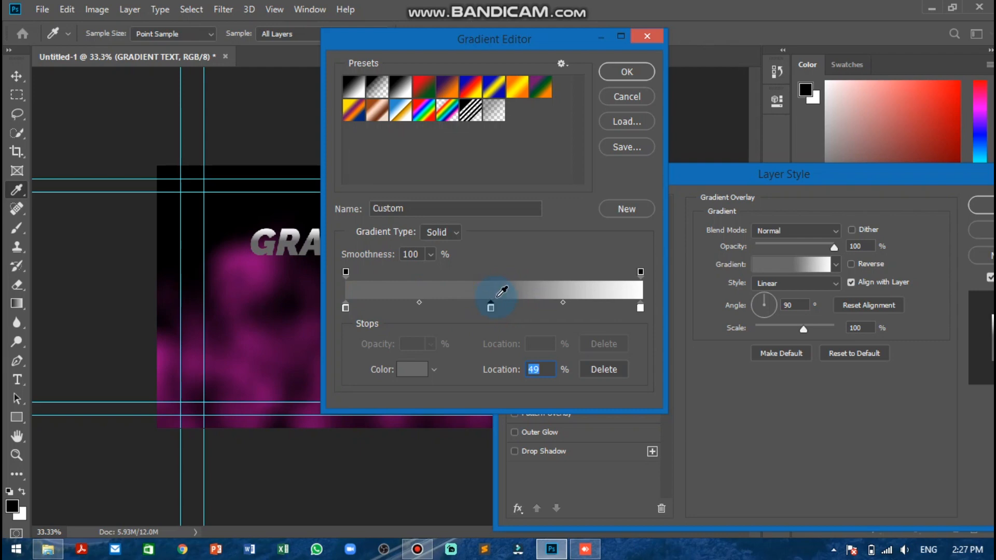
click(626, 73)
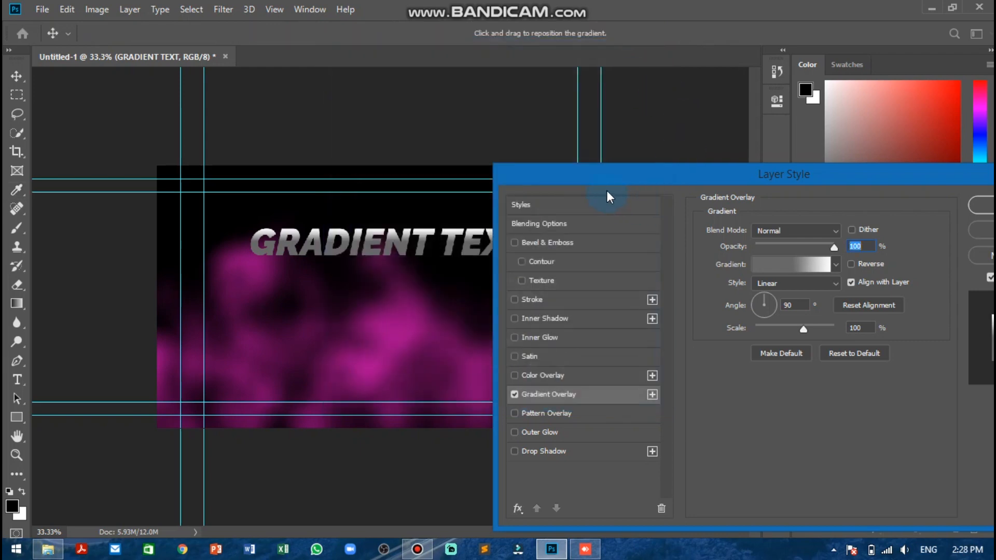
click(852, 264)
- Add a white 1 px stroke to the text, positioned outside with 66% opacity
drag(836, 191, 553, 106)
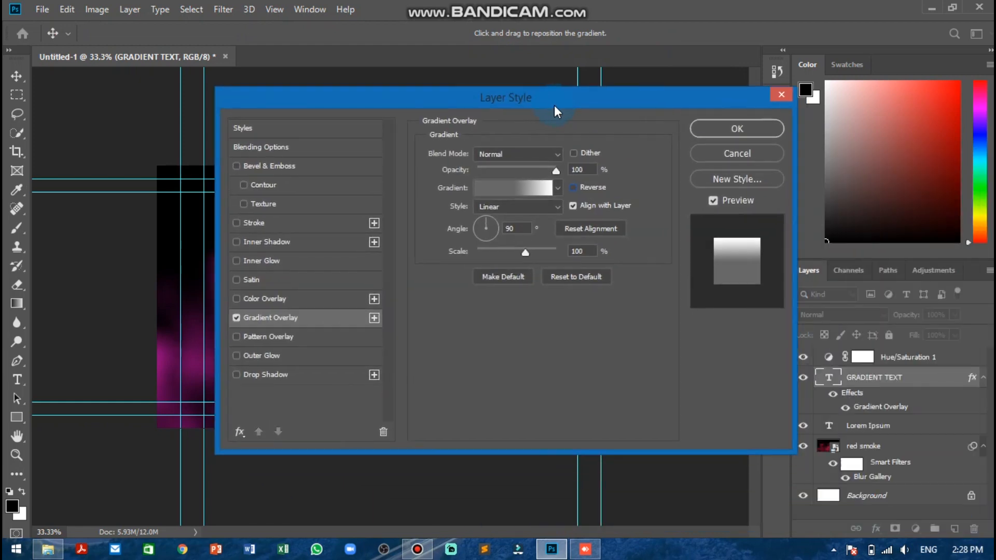
click(266, 227)
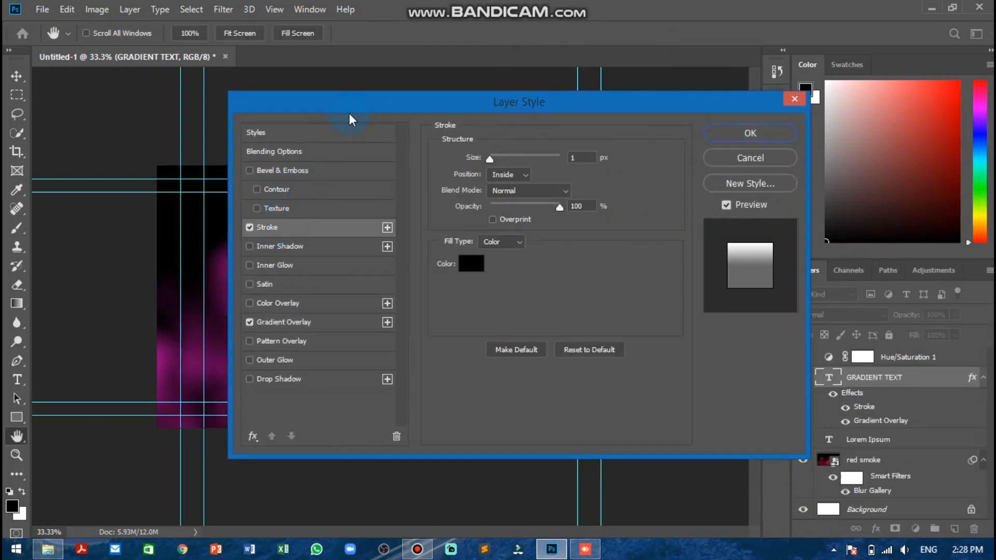
drag(350, 113, 530, 133)
click(648, 293)
mouse_move(450, 269)
mouse_down()
mouse_move(251, 80)
mouse_move(280, 70)
mouse_up()
click(620, 98)
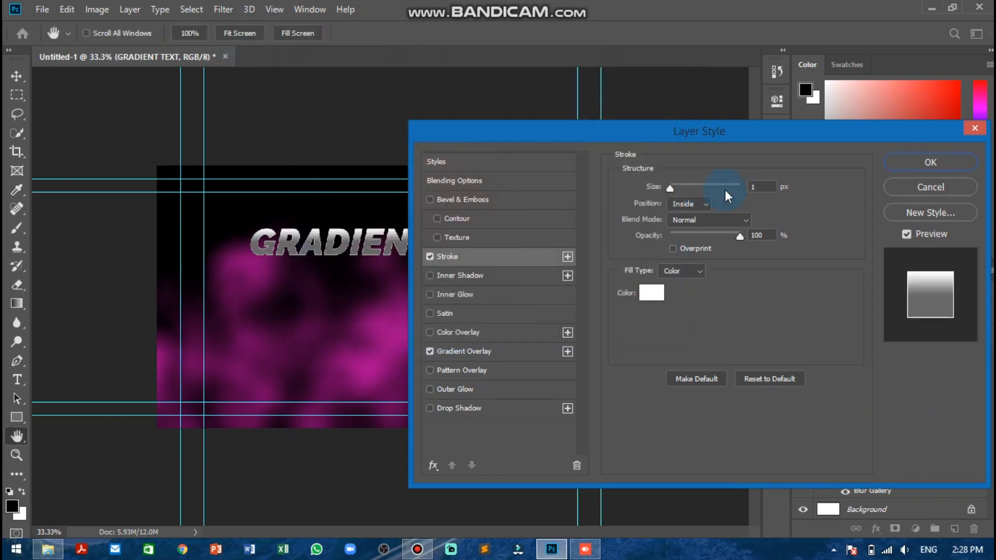
click(699, 204)
click(682, 218)
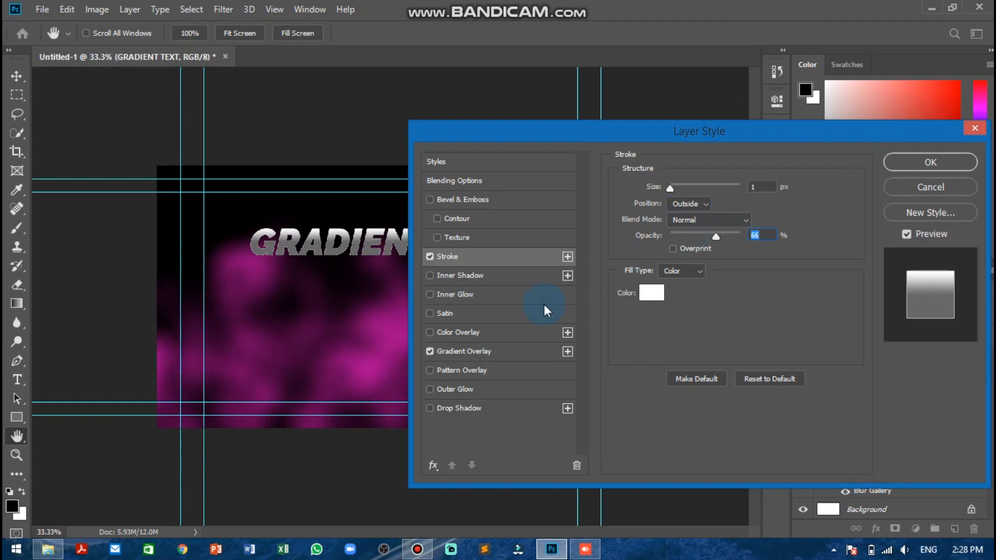
- Add a drop shadow to the text with 100% opacity and 10 px distance, and apply the layer styles
click(465, 408)
drag(718, 217, 742, 208)
mouse_move(662, 252)
mouse_down()
mouse_move(687, 253)
mouse_move(677, 254)
mouse_up()
click(955, 158)
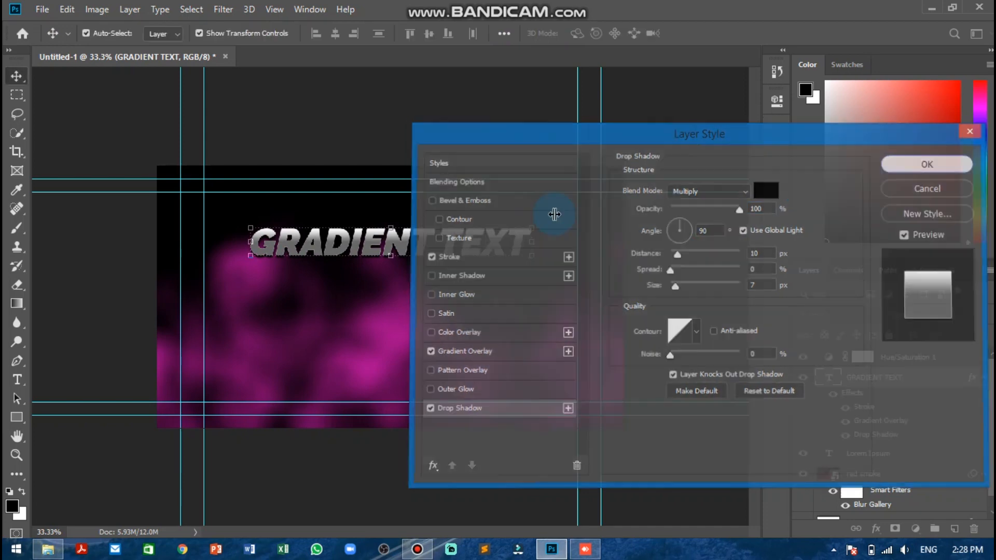
- Enlarge the GRADIENT TEXT headline slightly, keeping it centred on the canvas, and apply the transform
drag(534, 256, 491, 251)
key(Return)
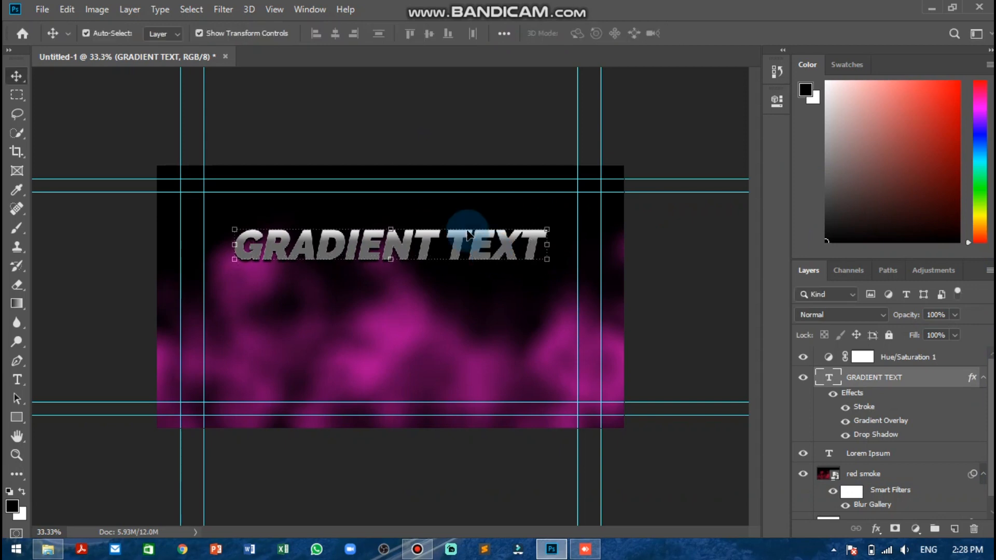
click(430, 133)
- Add a new text layer reading "effect" below the headline and scale it up to about 291%
click(16, 380)
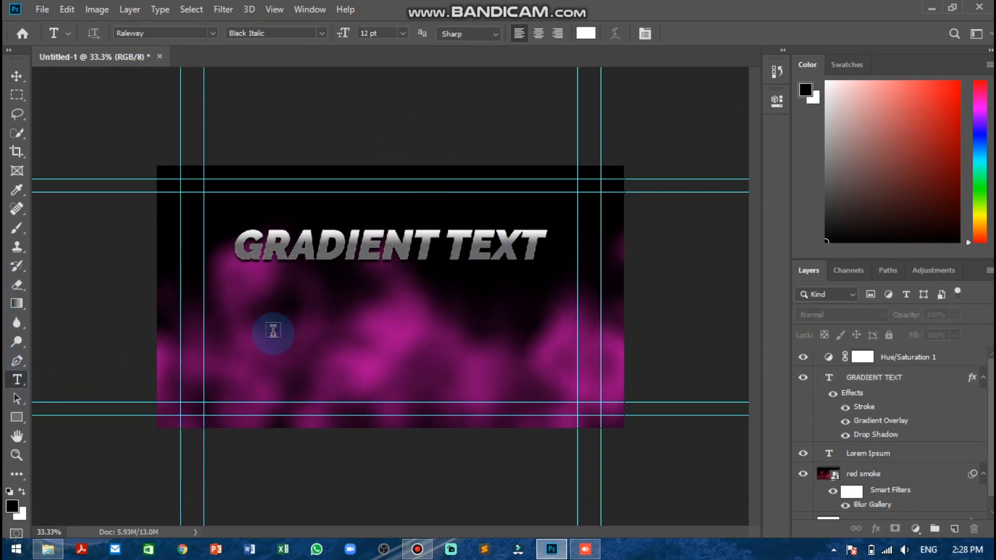
click(353, 320)
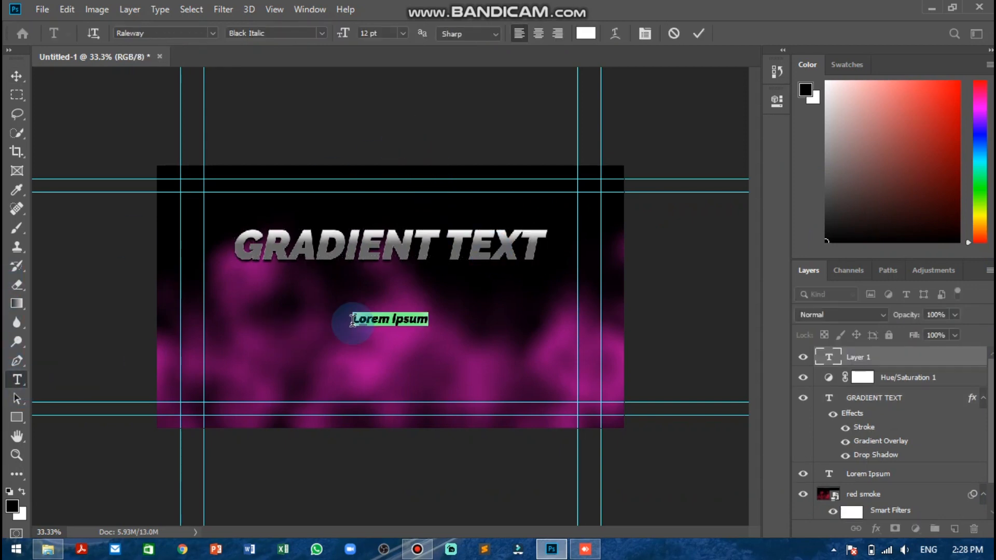
text(effect)
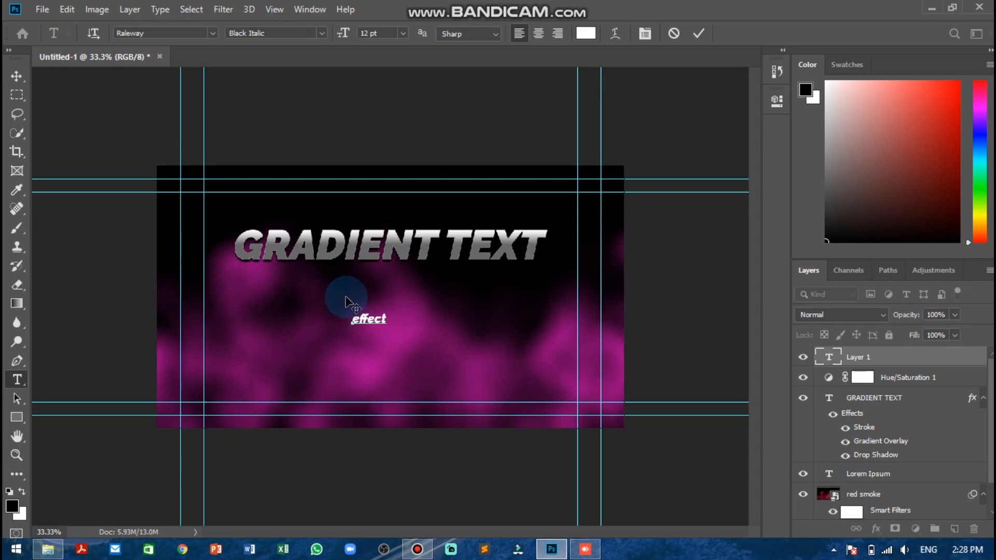
click(18, 74)
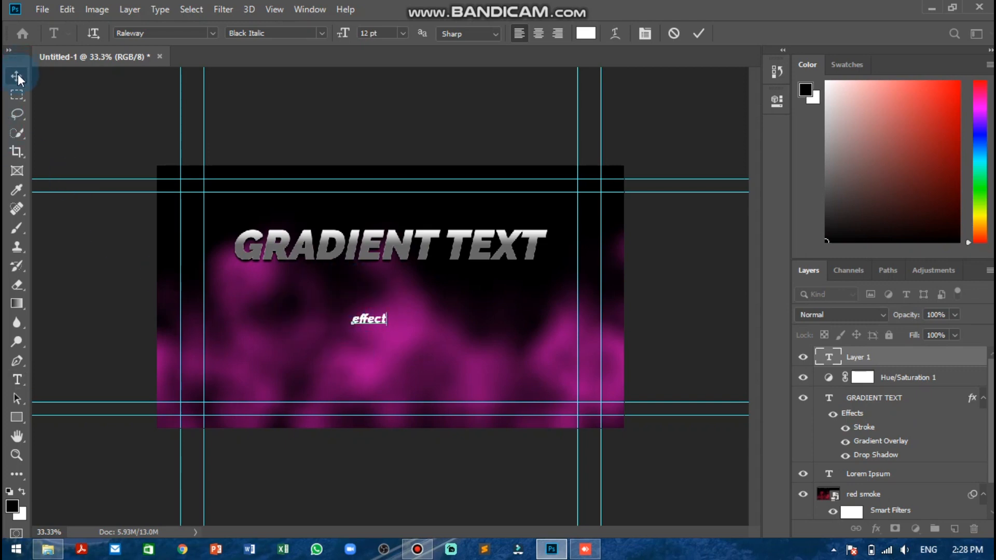
mouse_move(372, 319)
mouse_down()
mouse_move(436, 347)
mouse_move(418, 355)
mouse_move(384, 327)
mouse_up()
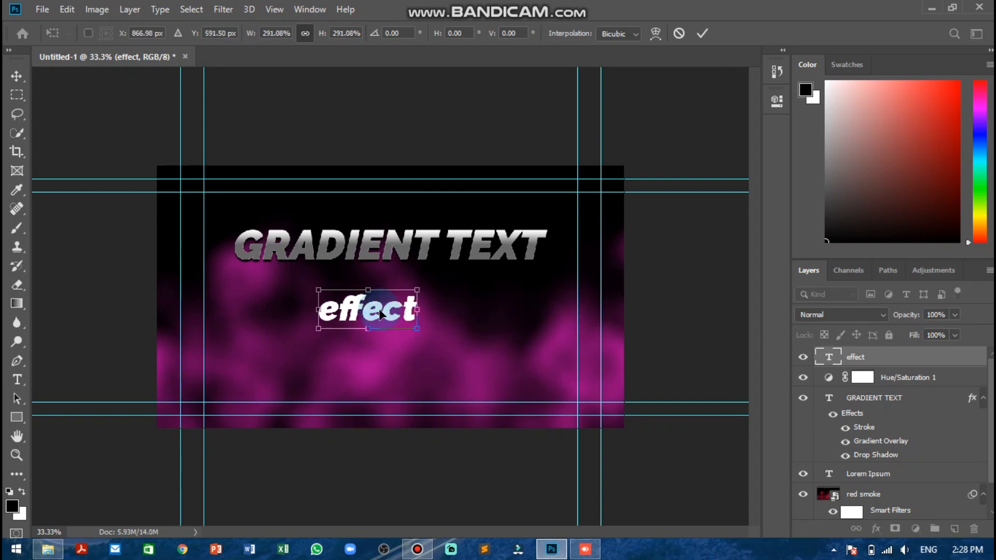
key(Return)
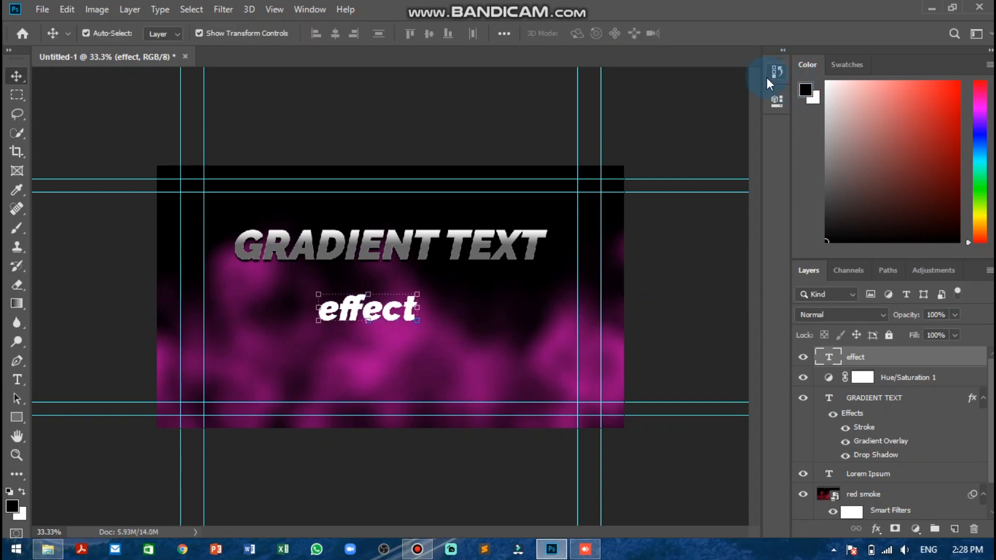
- Format the "effect" text as all caps
double_click(376, 310)
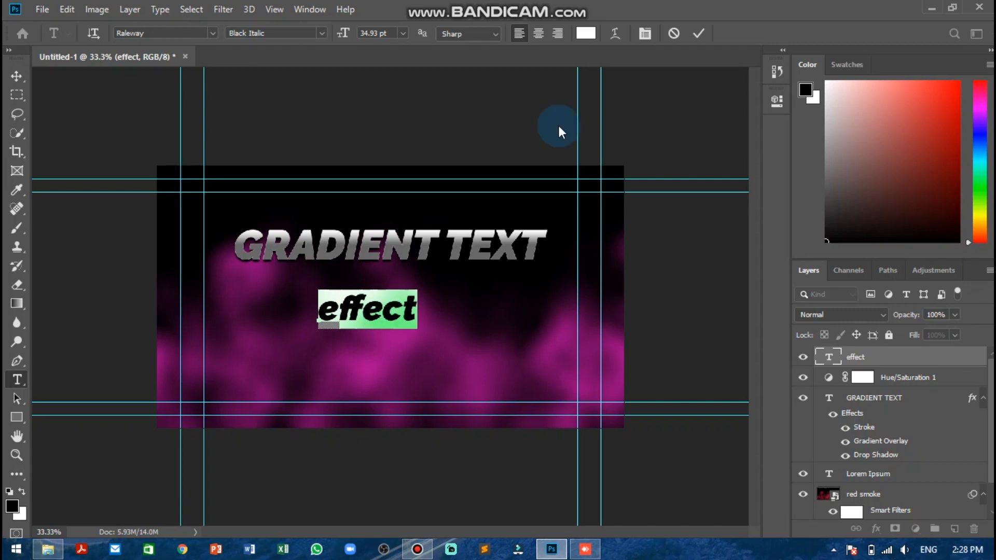
click(644, 33)
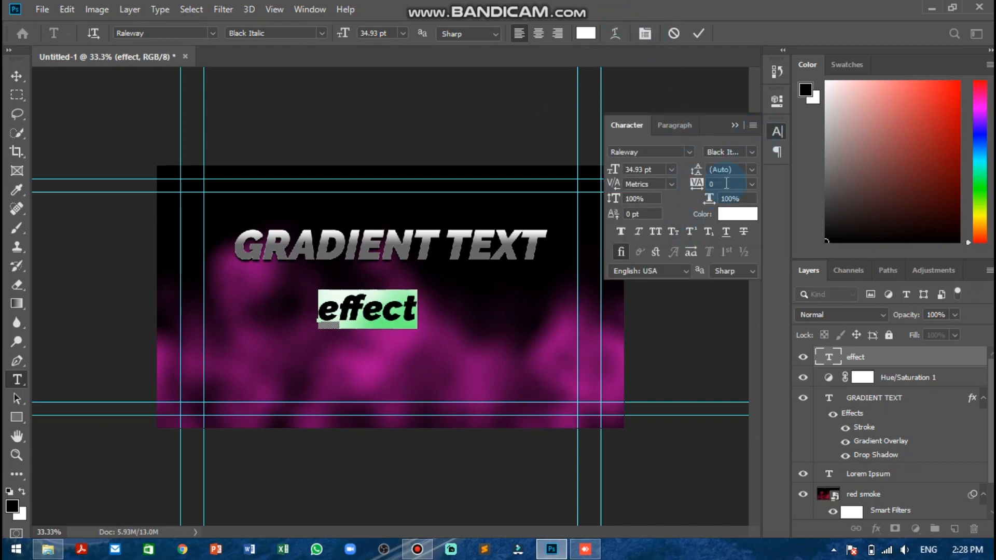
click(662, 231)
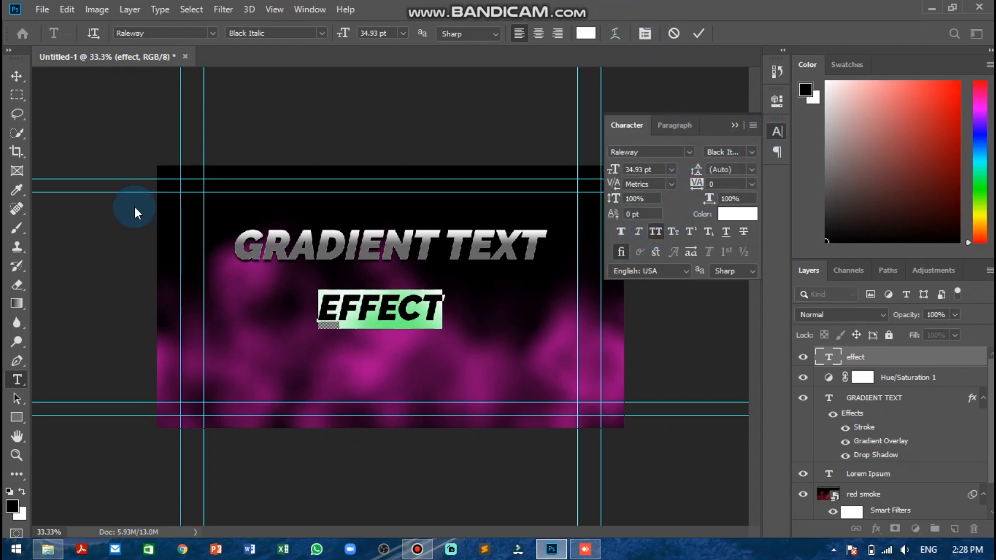
click(16, 76)
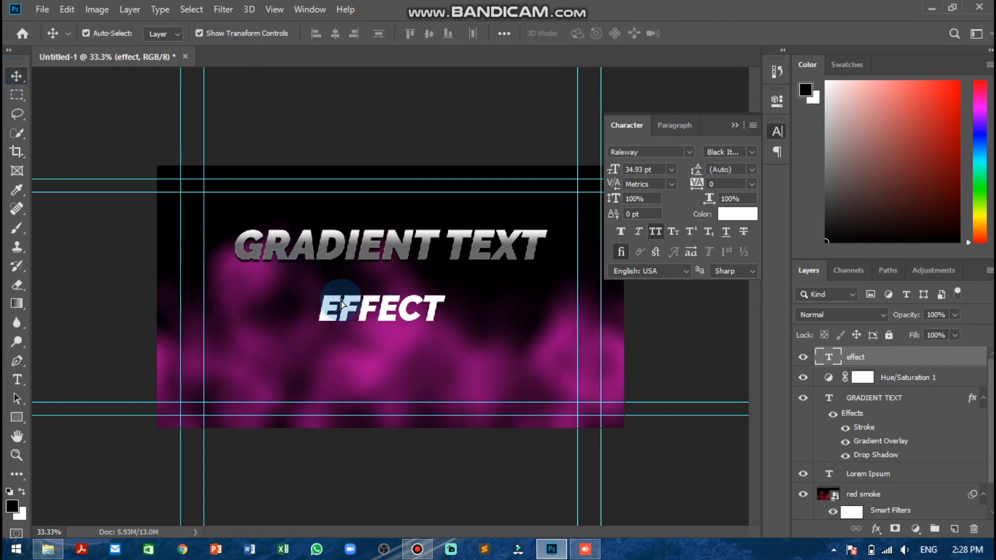
- Move the EFFECT text up to sit directly beneath the GRADIENT TEXT headline
drag(344, 310, 353, 276)
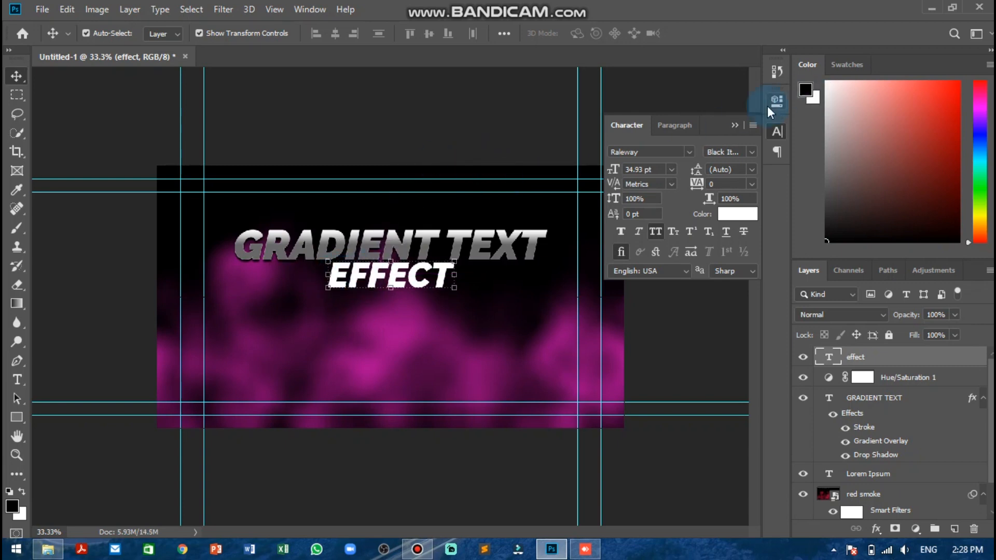
click(734, 125)
mouse_move(380, 272)
mouse_down()
mouse_move(365, 275)
mouse_move(377, 277)
mouse_up()
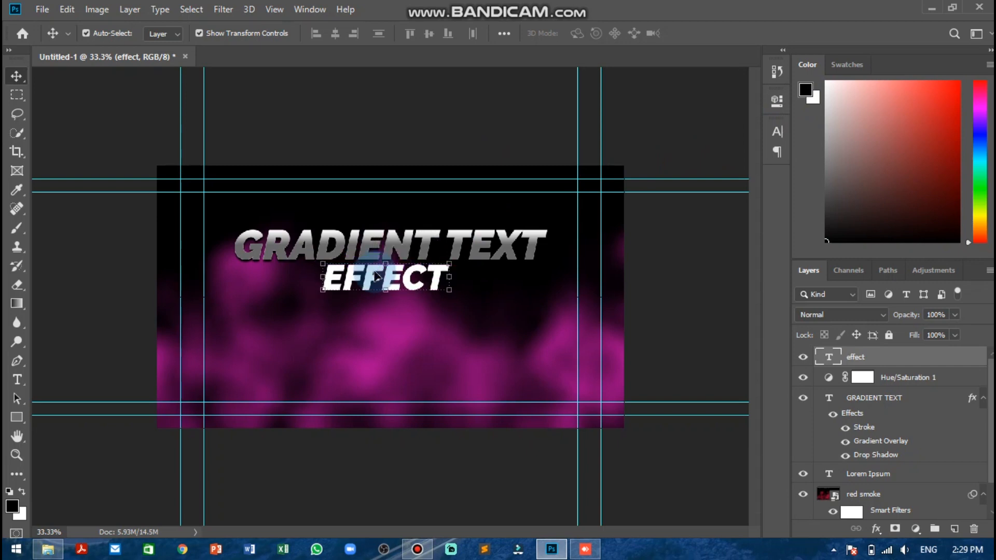
click(474, 151)
click(386, 270)
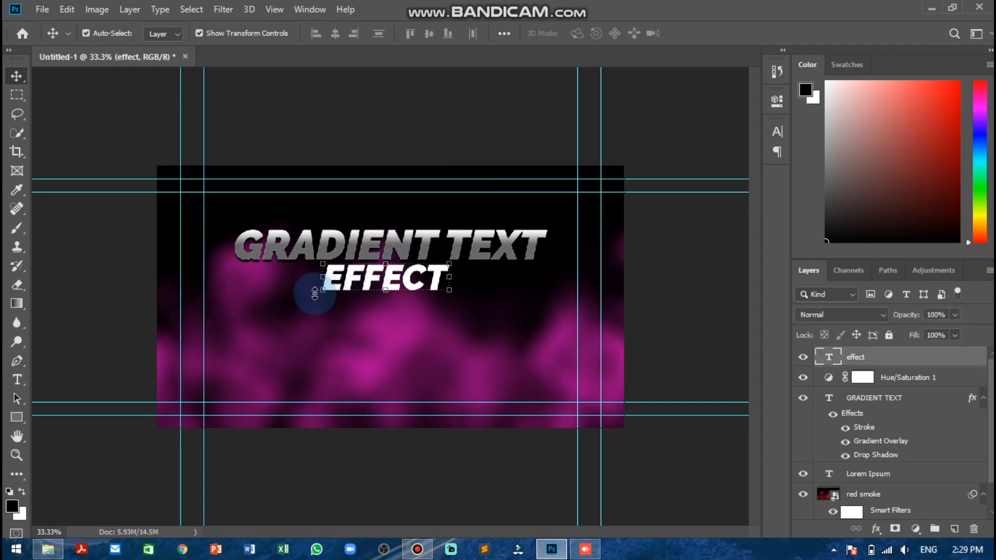
- Scale the EFFECT text down to about 32 pt, centred beneath the headline, and deselect it
key(ctrl+t)
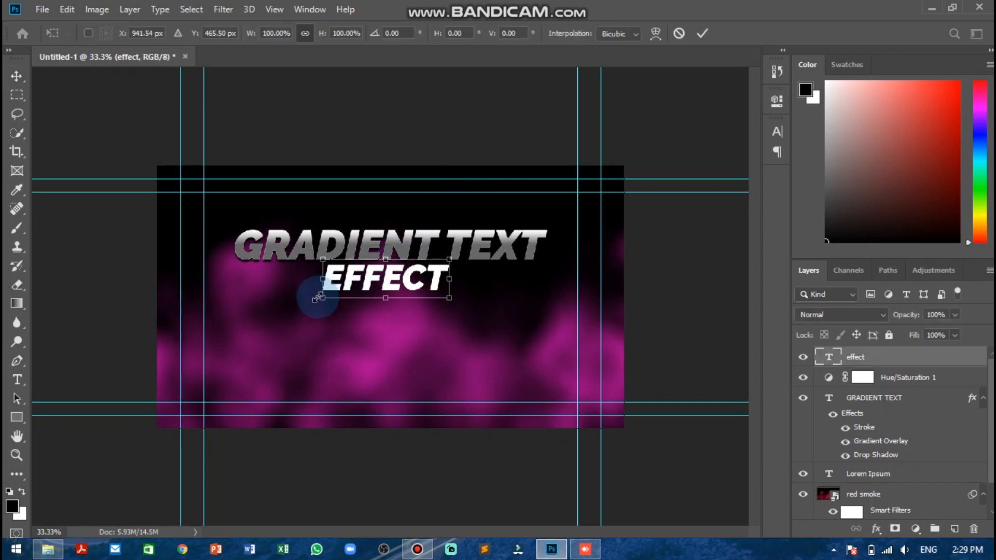
mouse_move(323, 298)
mouse_down()
mouse_move(333, 291)
mouse_move(315, 299)
mouse_up()
key(ctrl+z)
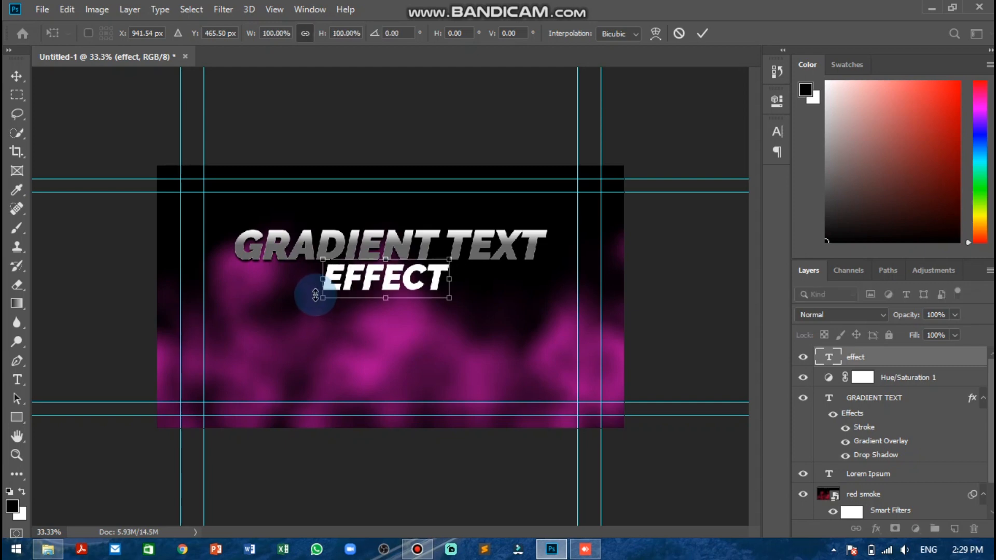
drag(323, 298, 374, 280)
key(Return)
double_click(374, 280)
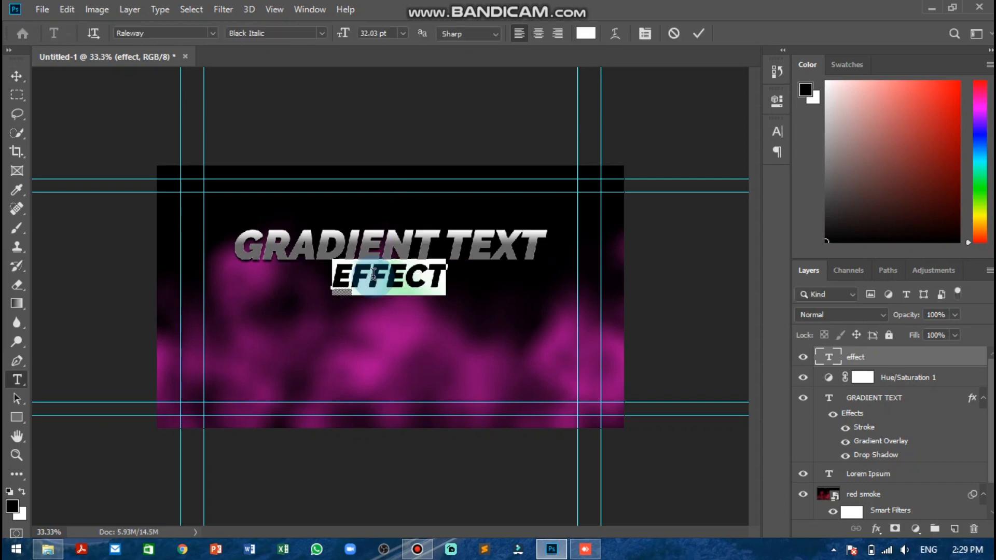
click(411, 282)
click(236, 108)
key(v)
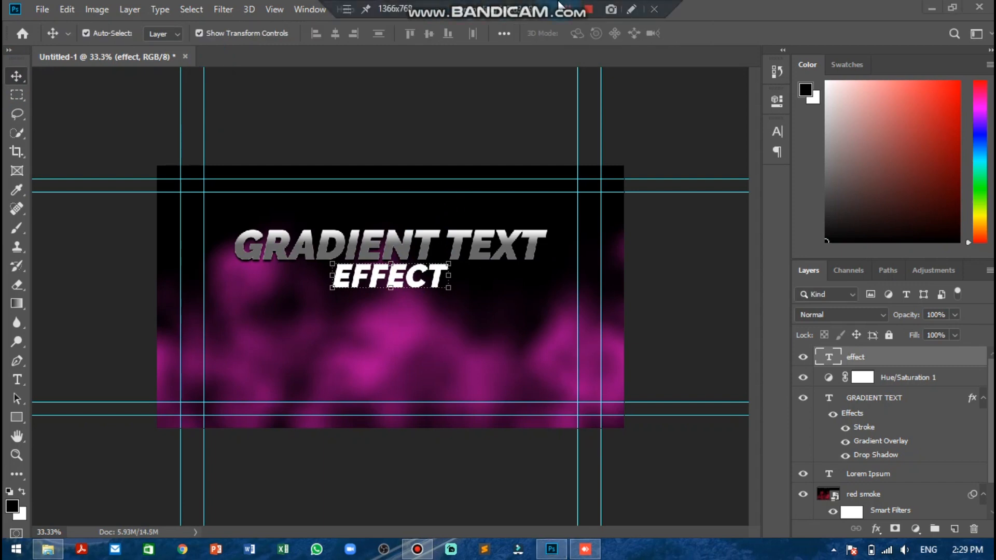
click(347, 303)
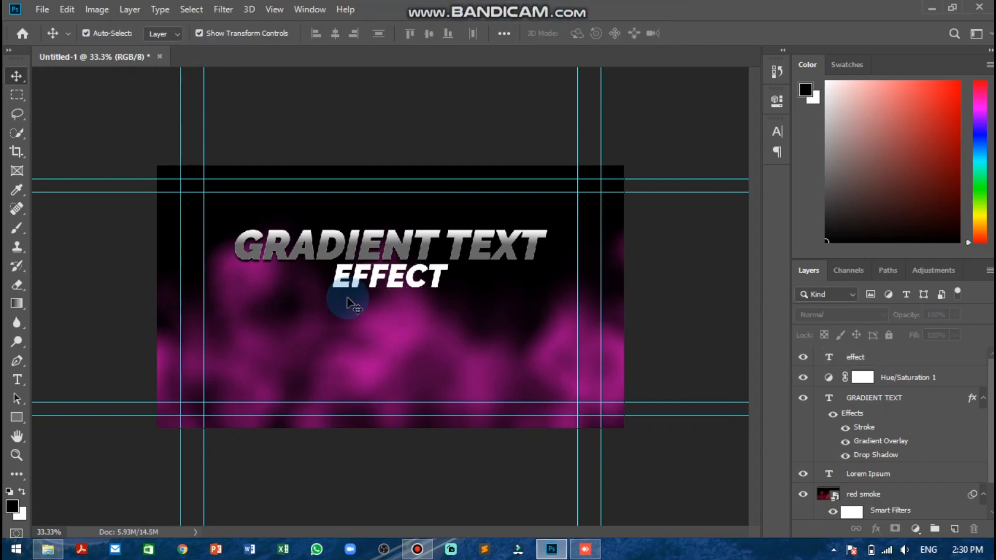
- Place the image photo_2022-01-13_20-00-34 from the Gradient Thumbnail folder as the top layer of the document
click(48, 549)
drag(453, 95, 464, 252)
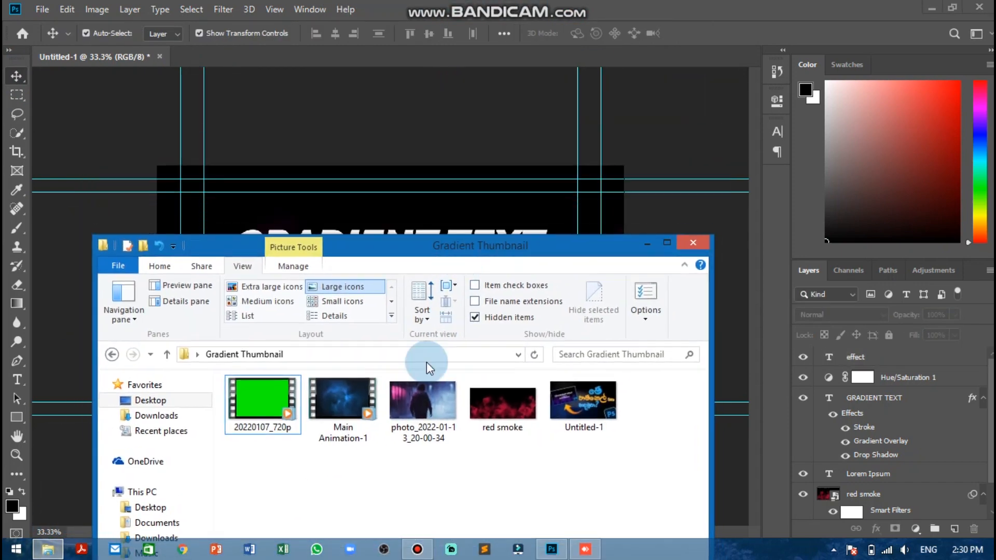
click(418, 440)
drag(418, 390, 456, 208)
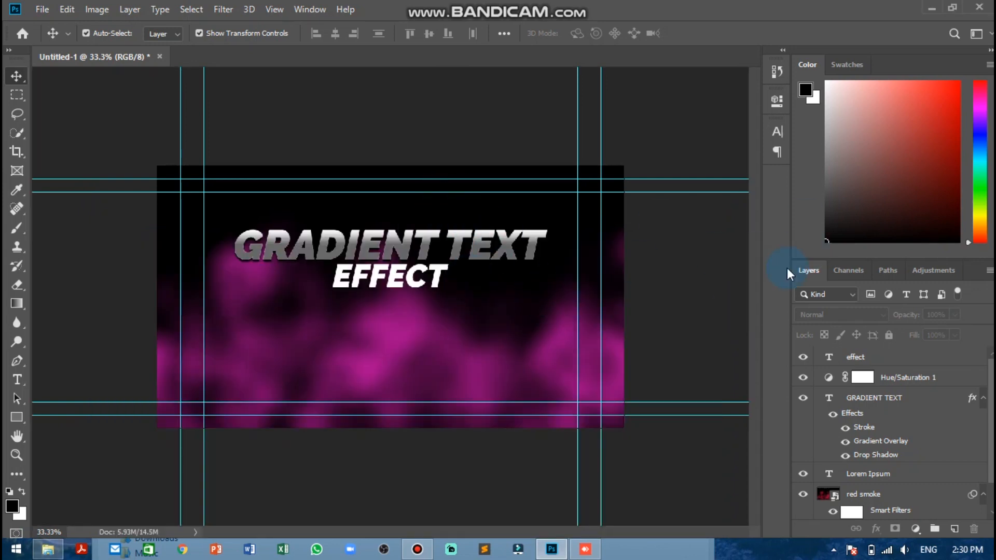
key(Return)
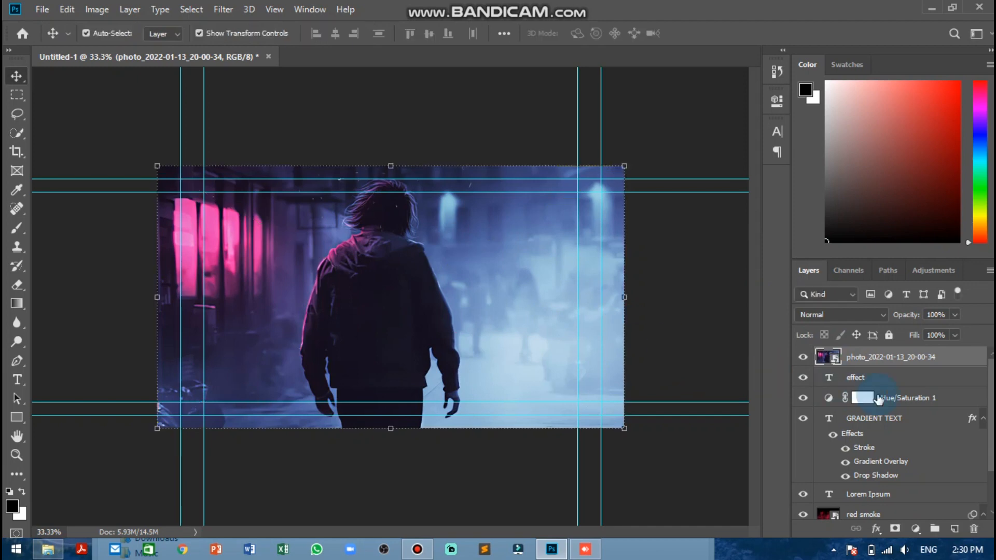
- Clip the placed photo to the effect text layer, scale it to about 20% and position it over the word
right_click(860, 358)
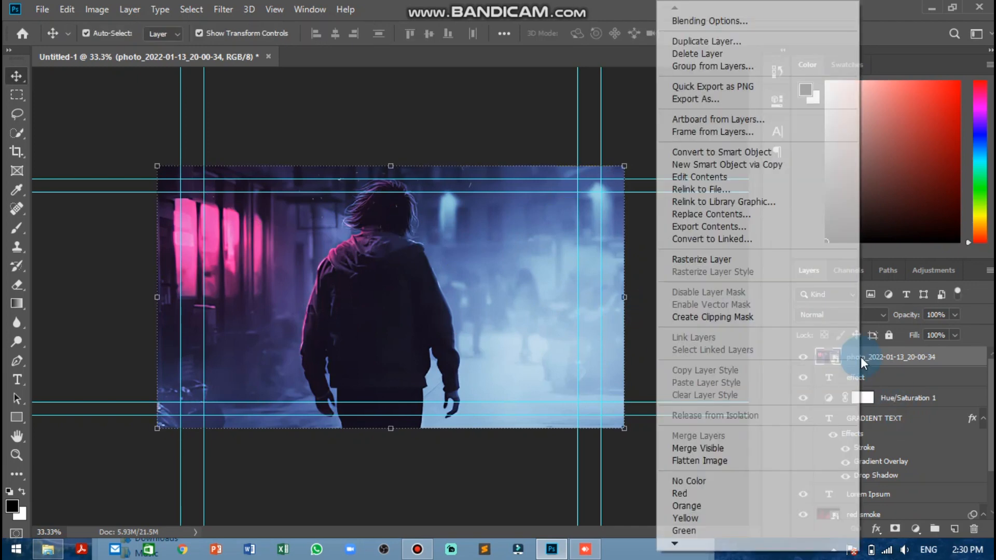
click(701, 315)
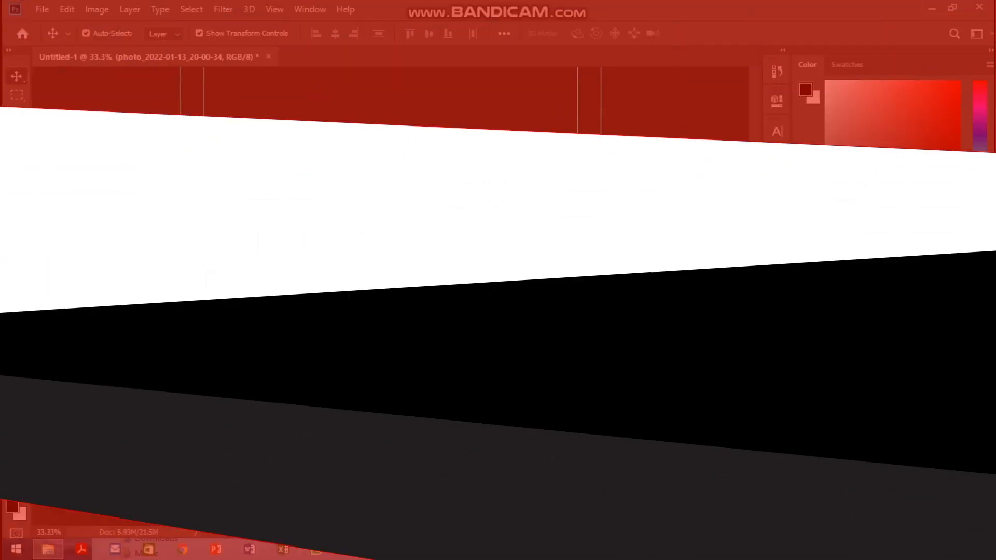
key(ctrl+t)
drag(627, 429, 352, 275)
drag(244, 191, 417, 255)
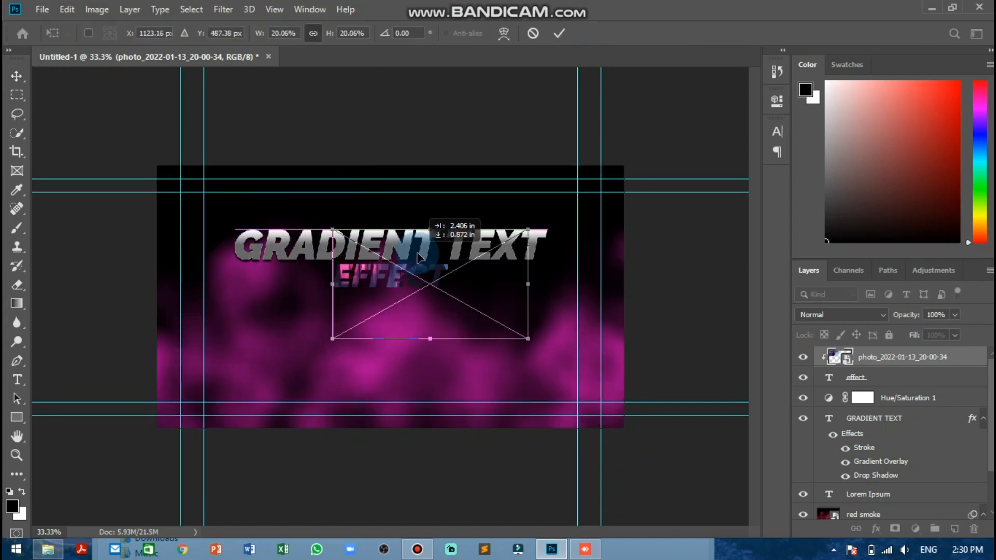
key(Return)
click(662, 132)
- Give the effect layer a 100% drop shadow at 10 px distance and a white 1 px outside stroke at 66% opacity
click(409, 277)
click(875, 380)
click(875, 528)
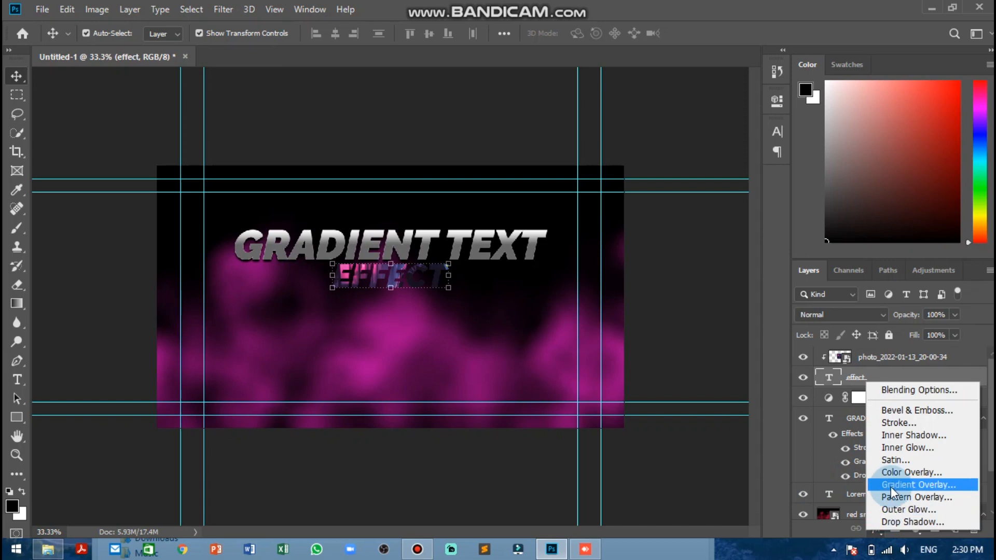
click(888, 522)
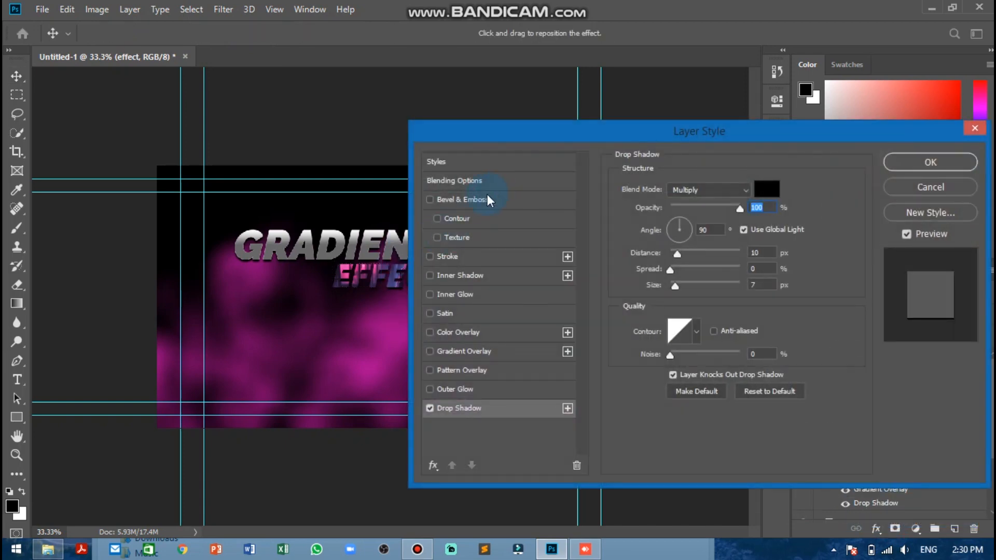
click(449, 259)
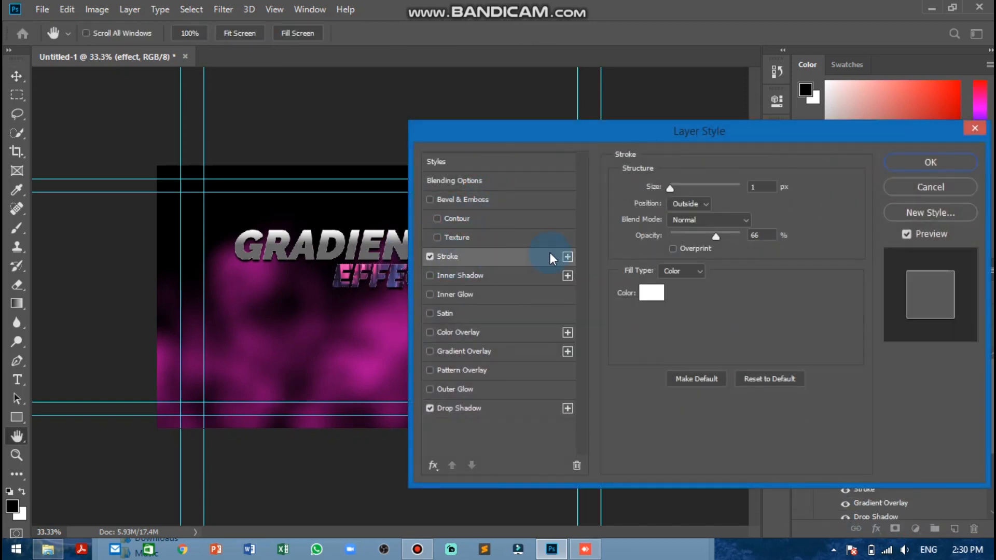
click(956, 161)
click(436, 146)
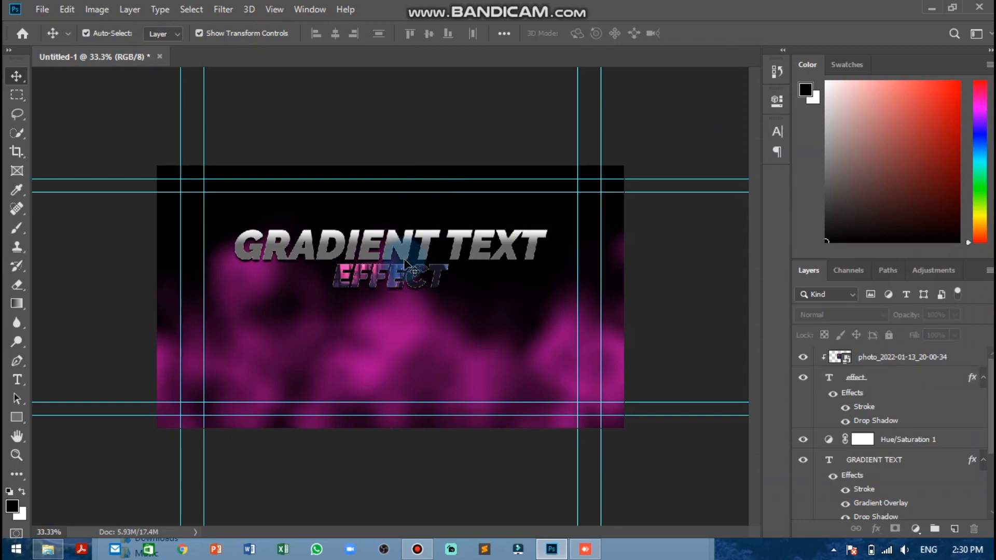
- Draw a thin black rectangle about 810 by 57 px below the EFFECT text
click(16, 417)
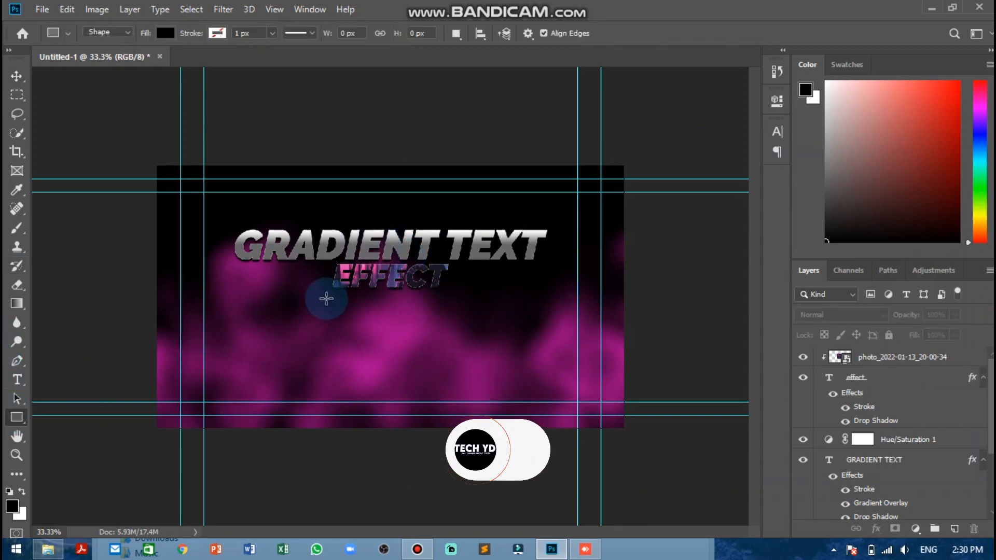
drag(283, 295, 480, 308)
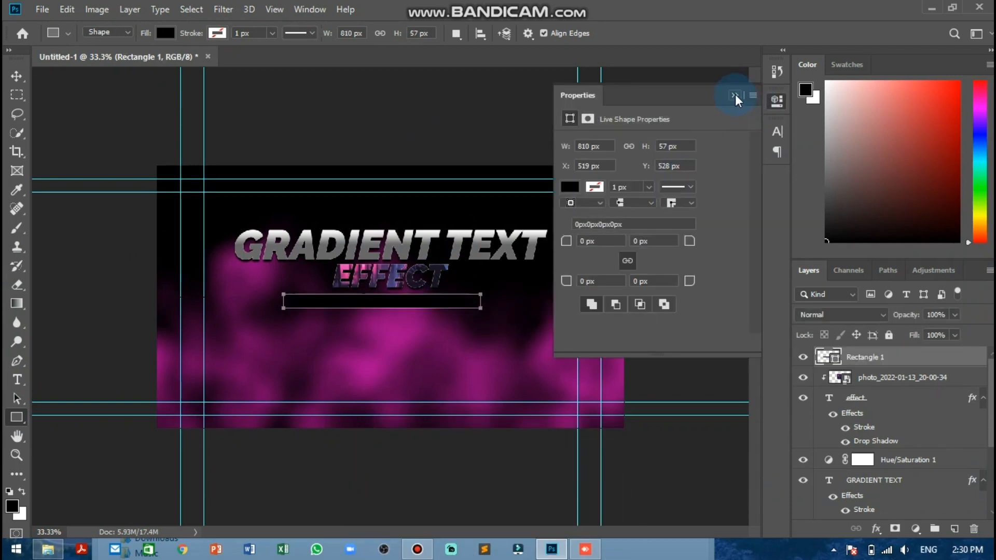
click(736, 97)
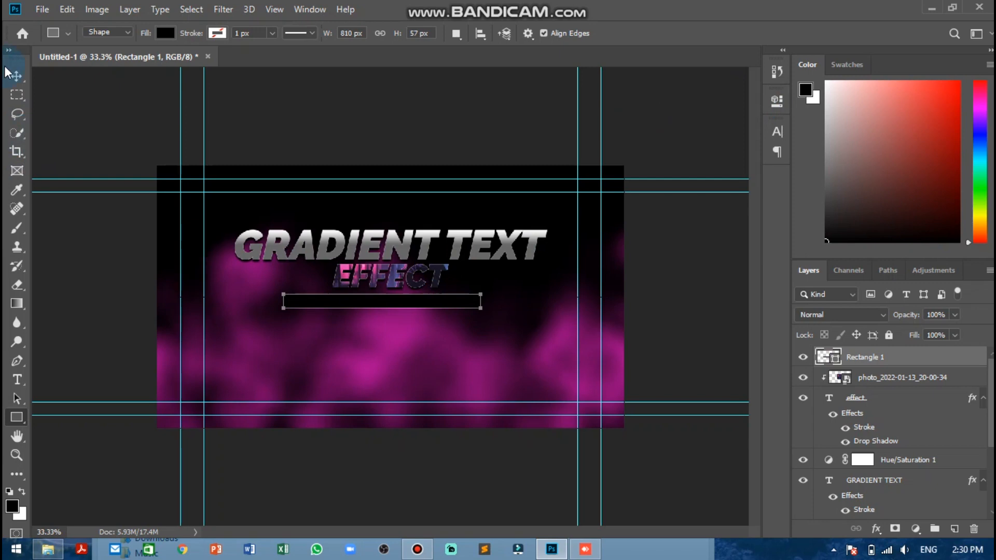
click(15, 76)
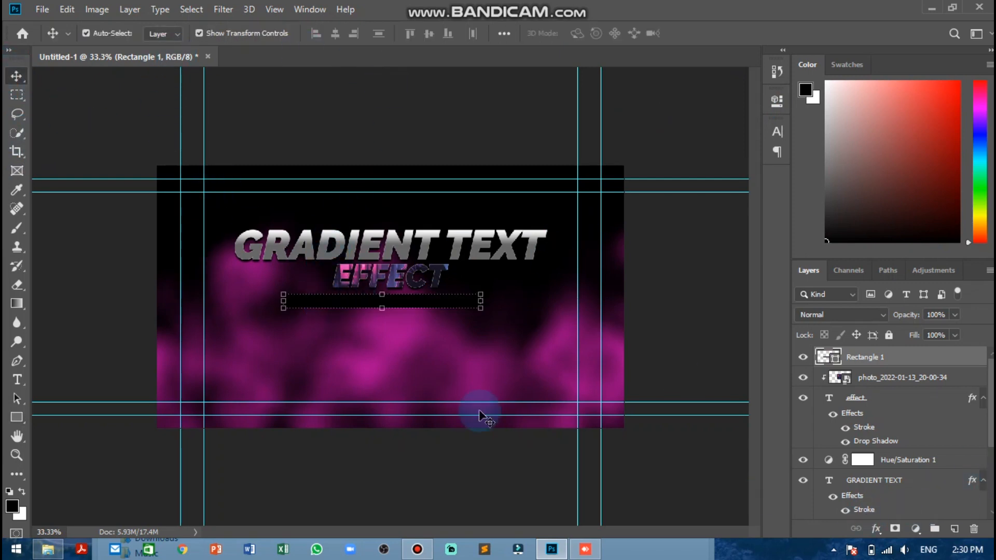
- Apply a fully opaque white Color Overlay to the thin rectangle below the EFFECT text
click(879, 525)
click(896, 464)
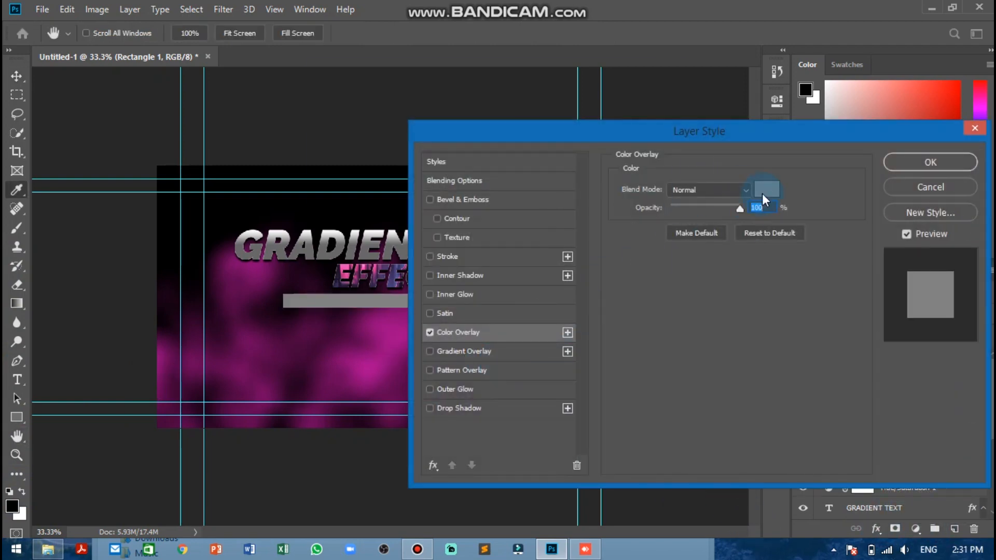
click(762, 195)
drag(405, 257, 211, 69)
click(661, 96)
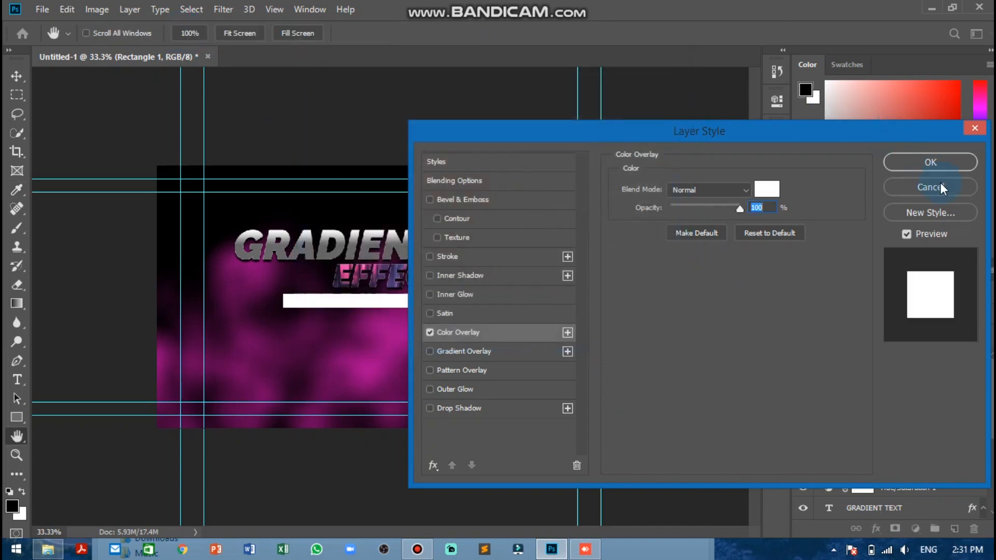
key(Return)
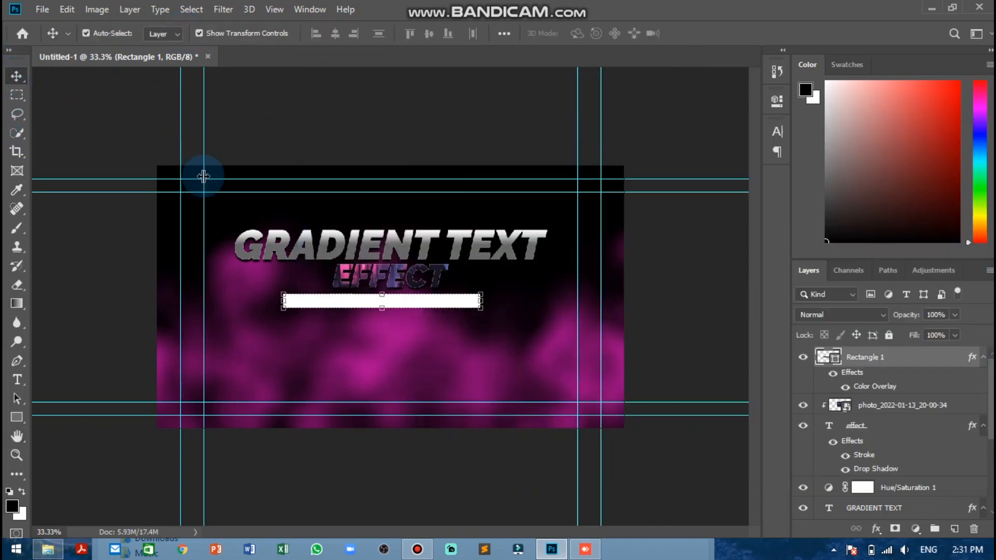
- Add the white text line PHOTOSHOP TUTORIAL in Raleway Black Italic 12 pt and place it just below the white bar
click(17, 379)
click(277, 371)
key(Right)
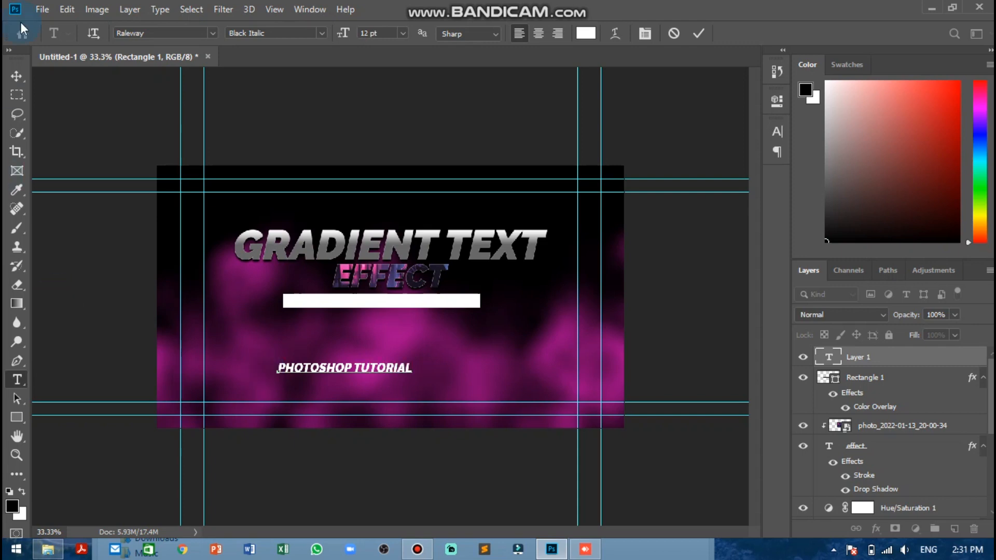
click(15, 76)
drag(318, 371, 327, 333)
key(ctrl+t)
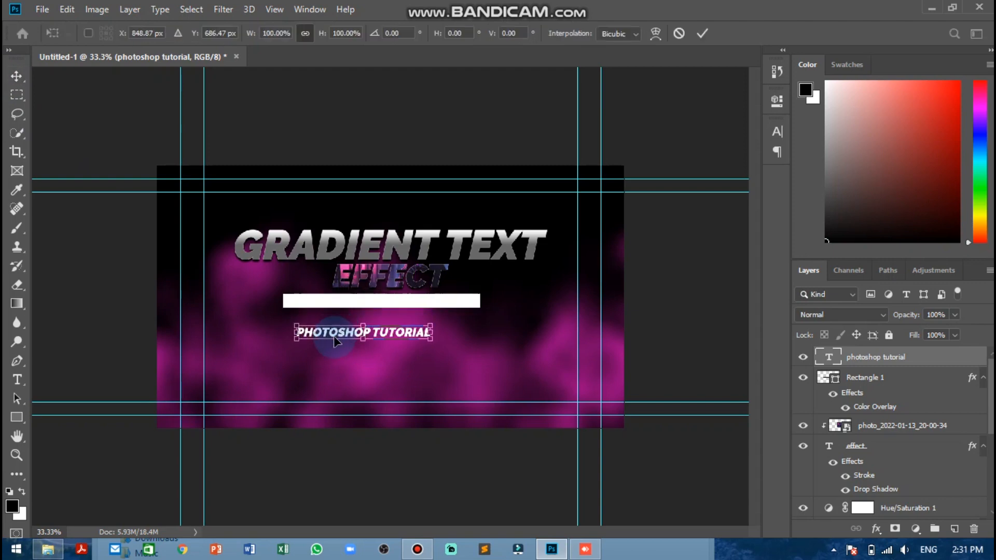
key(ctrl+plus)
key(ctrl+plus)
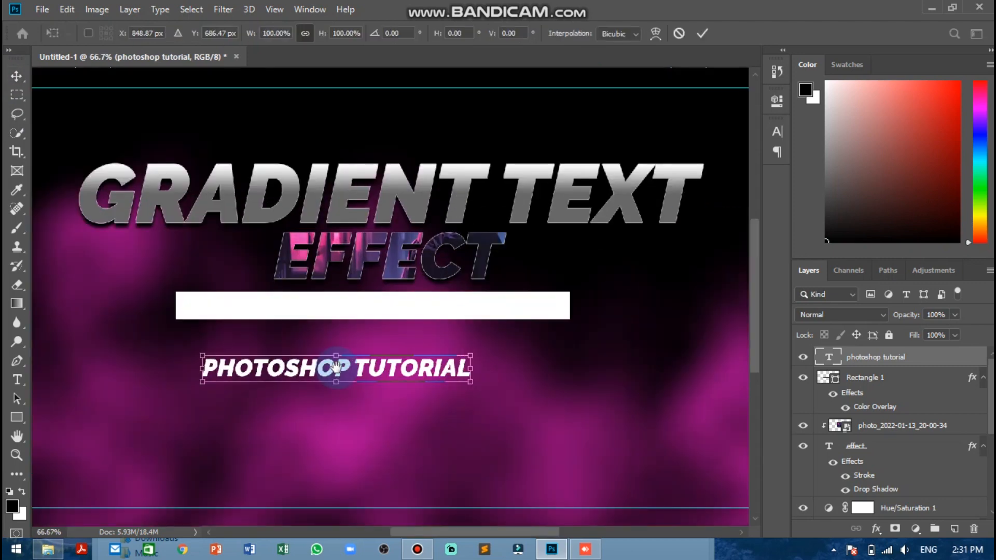
drag(320, 337, 347, 251)
key(Return)
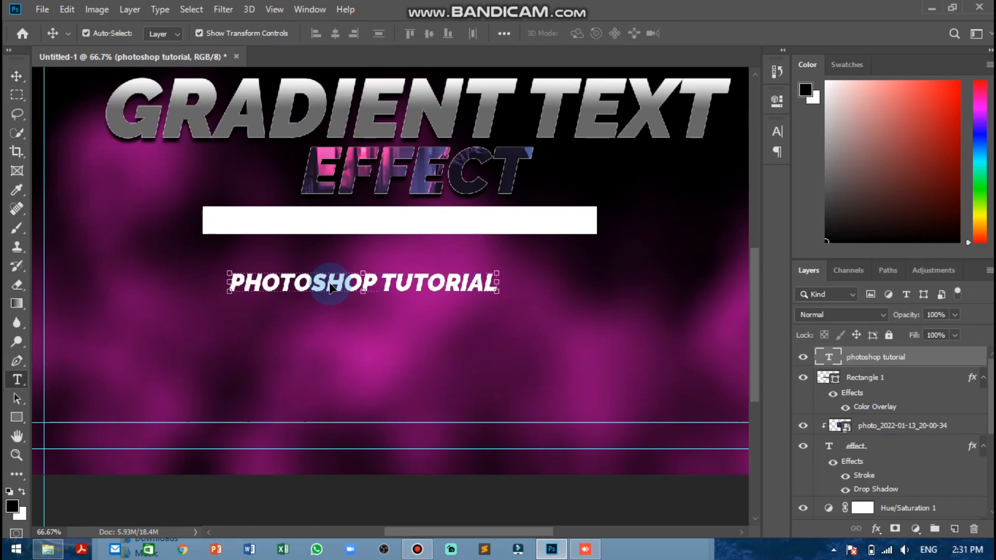
- Recolour the PHOTOSHOP TUTORIAL text to dark purple 2d0225 sampled from the background and move it onto the left end of the white bar
double_click(331, 285)
click(586, 34)
click(154, 260)
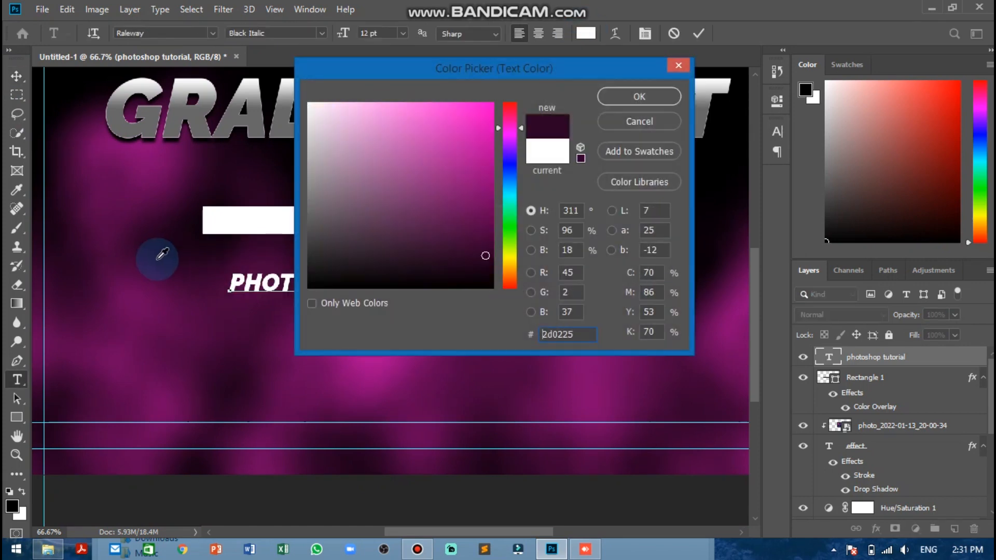
click(624, 97)
click(16, 76)
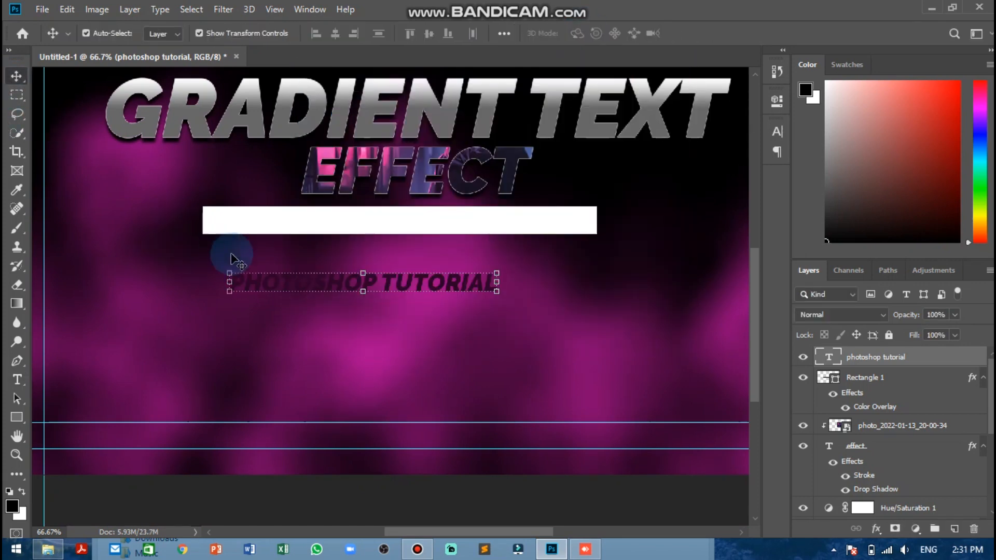
drag(254, 282, 252, 223)
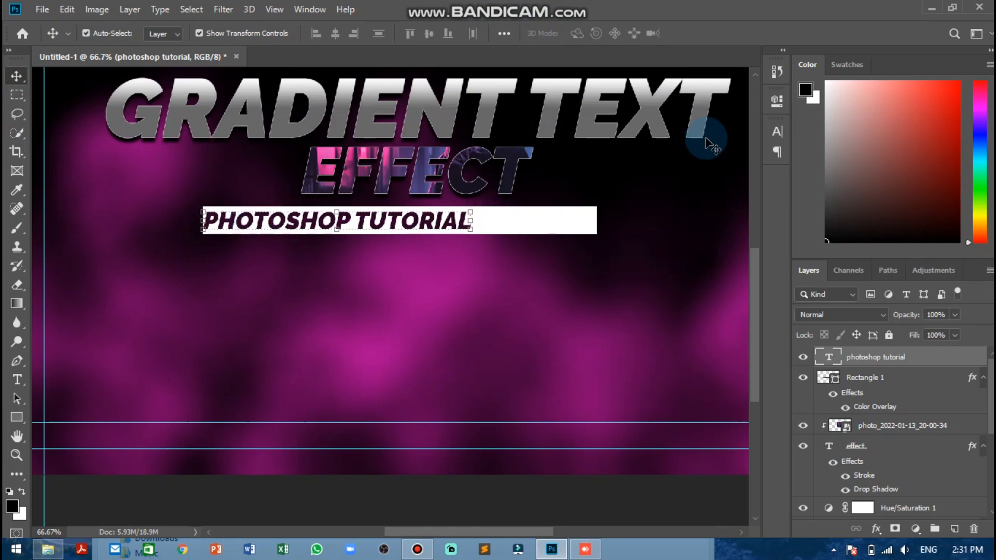
- Widen the tracking of the PHOTOSHOP TUTORIAL text until it spans the full length of the white bar
click(775, 129)
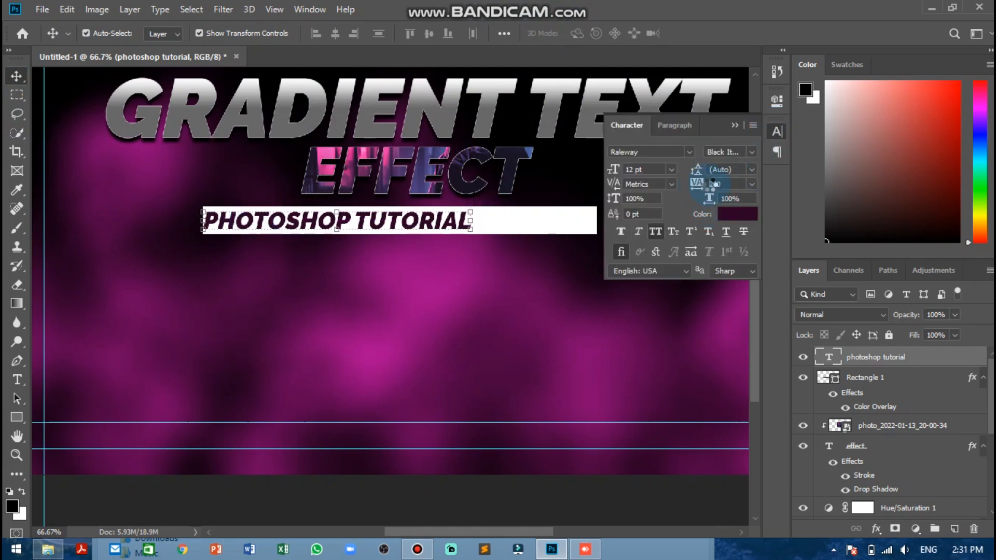
text(600)
key(Return)
drag(703, 182, 715, 184)
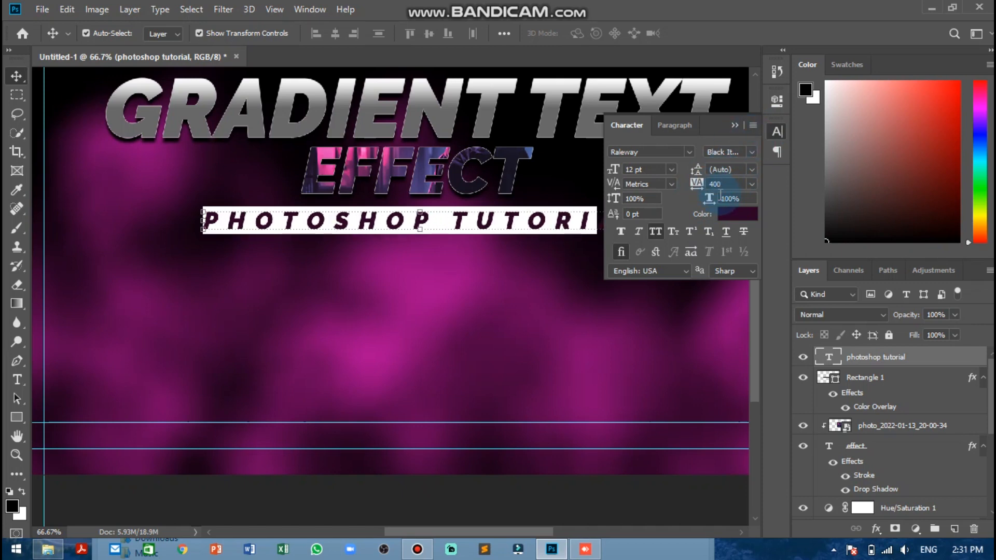
text(350)
key(Return)
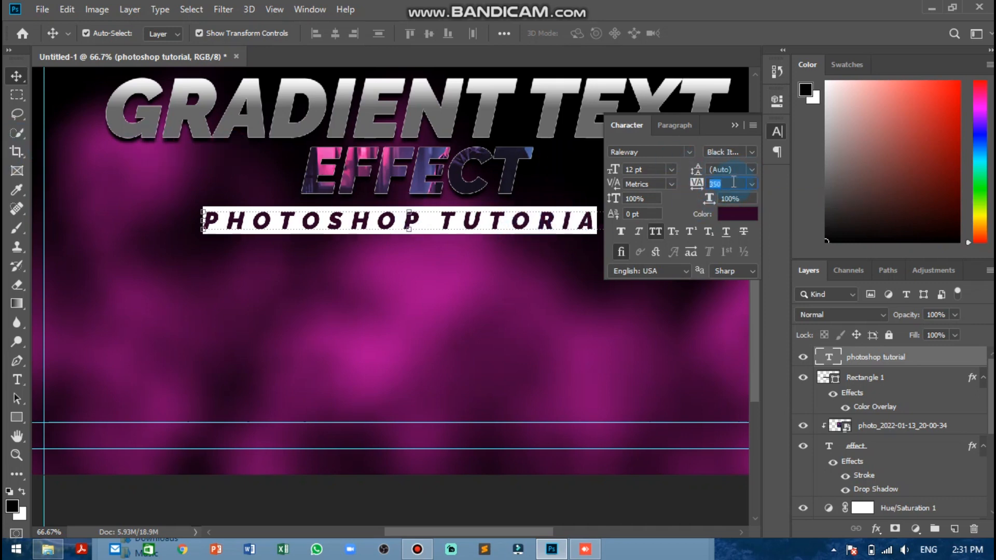
click(734, 125)
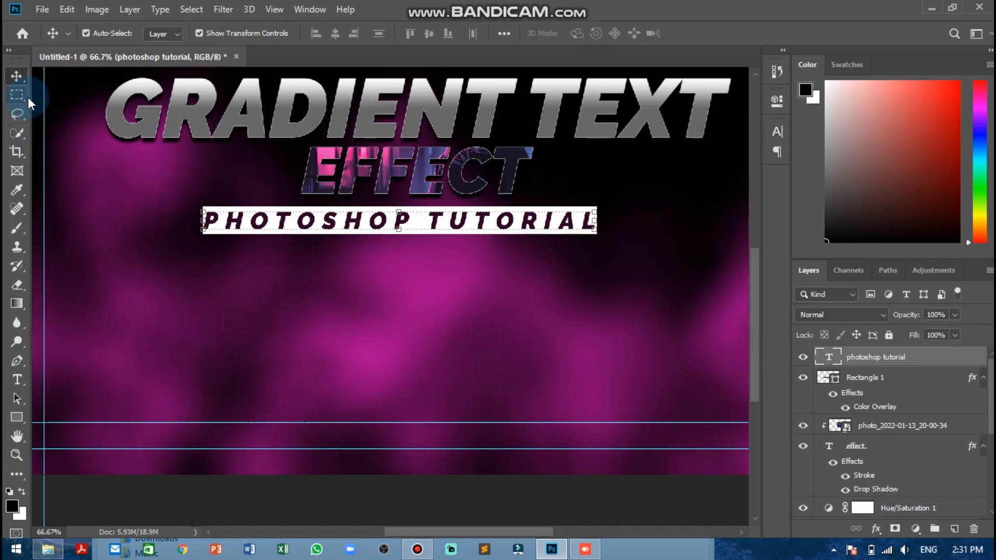
- Give the PHOTOSHOP TUTORIAL text a 31% drop shadow at 10 px distance and 7 px size, plus a stroke
double_click(236, 224)
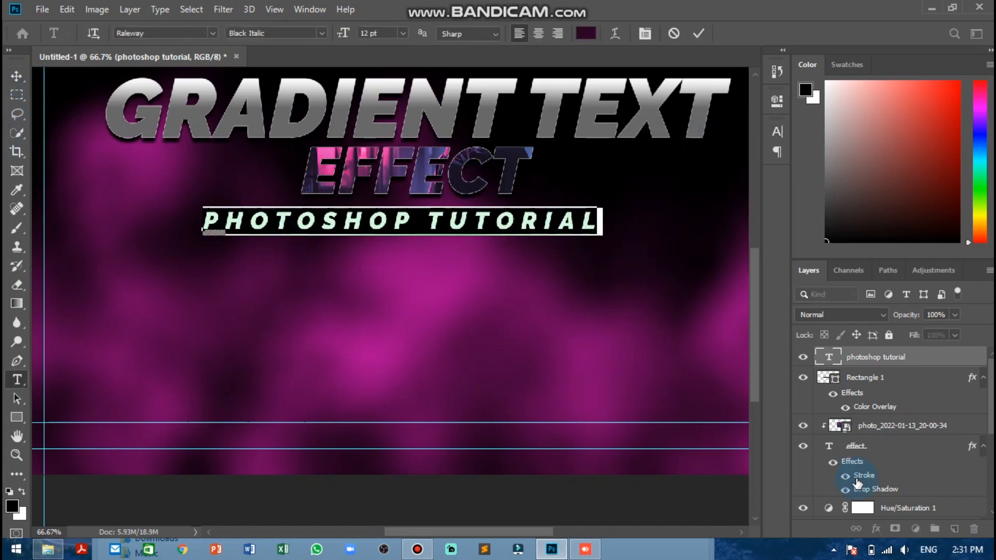
click(849, 359)
click(875, 530)
click(887, 516)
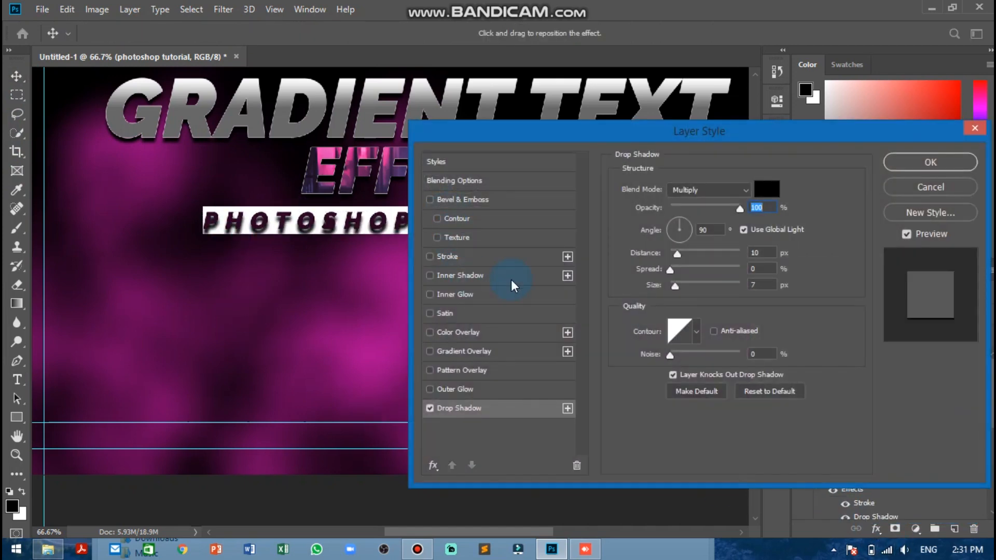
mouse_move(698, 204)
mouse_down()
mouse_move(675, 204)
mouse_move(692, 205)
mouse_up()
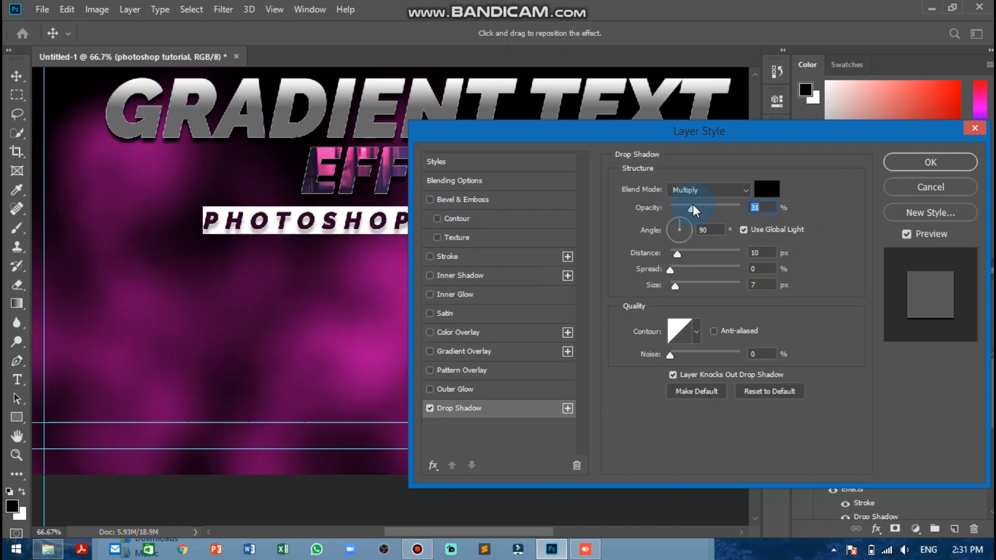
click(455, 255)
click(928, 165)
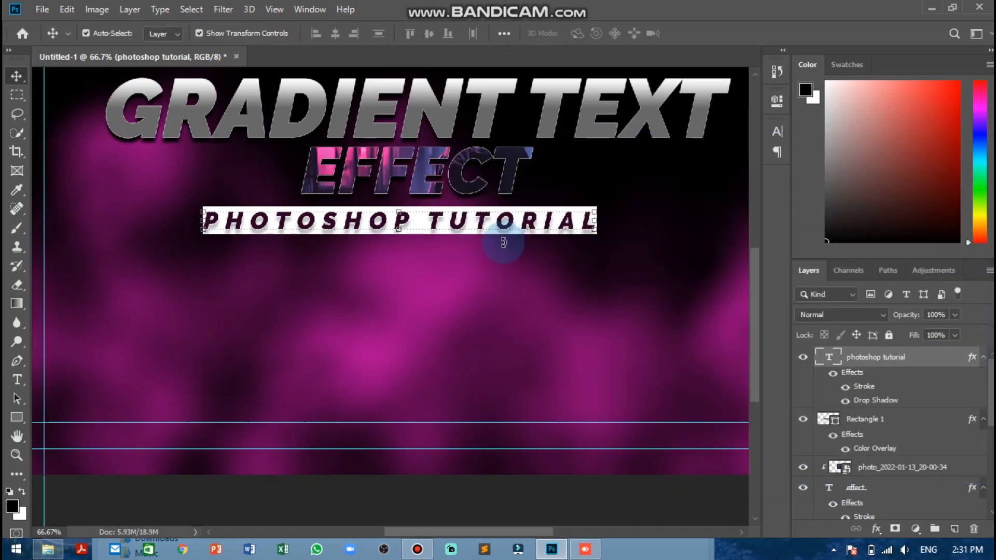
key(End)
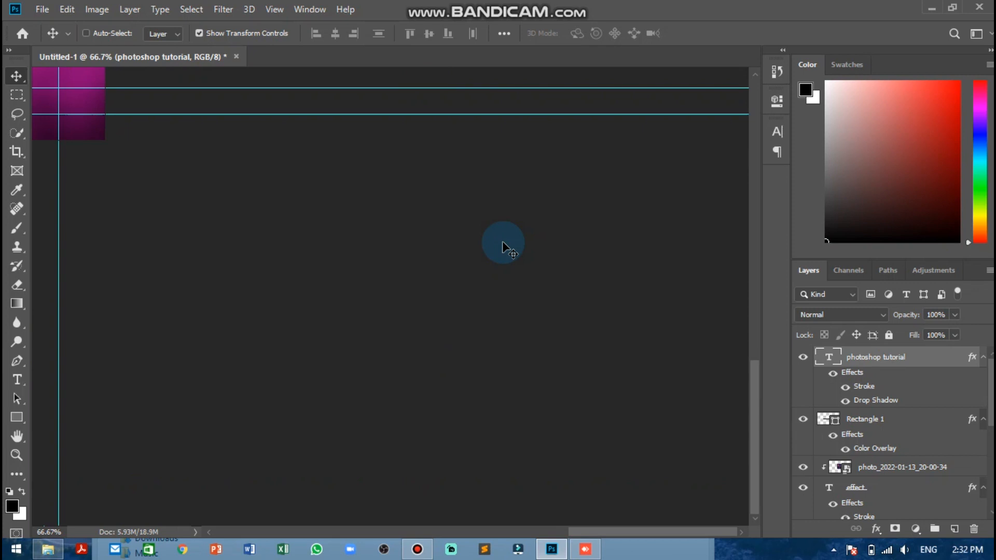
key(ctrl+minus)
key(ctrl+minus)
click(457, 125)
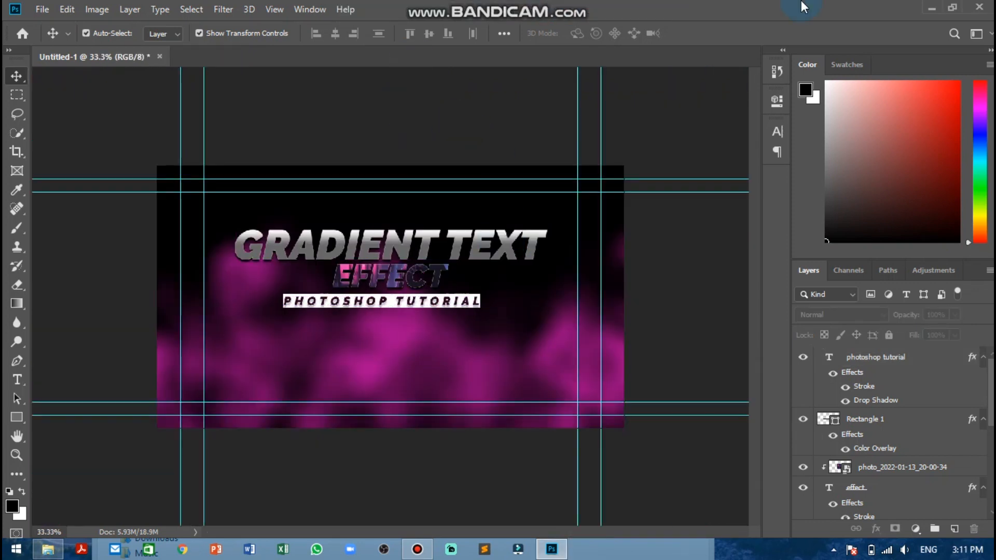
- Place the Ps logo image R in the document, scale it down and tilt it counter-clockwise in the canvas's lower-right corner
click(49, 550)
drag(597, 404, 516, 212)
drag(411, 256, 484, 301)
drag(359, 220, 570, 363)
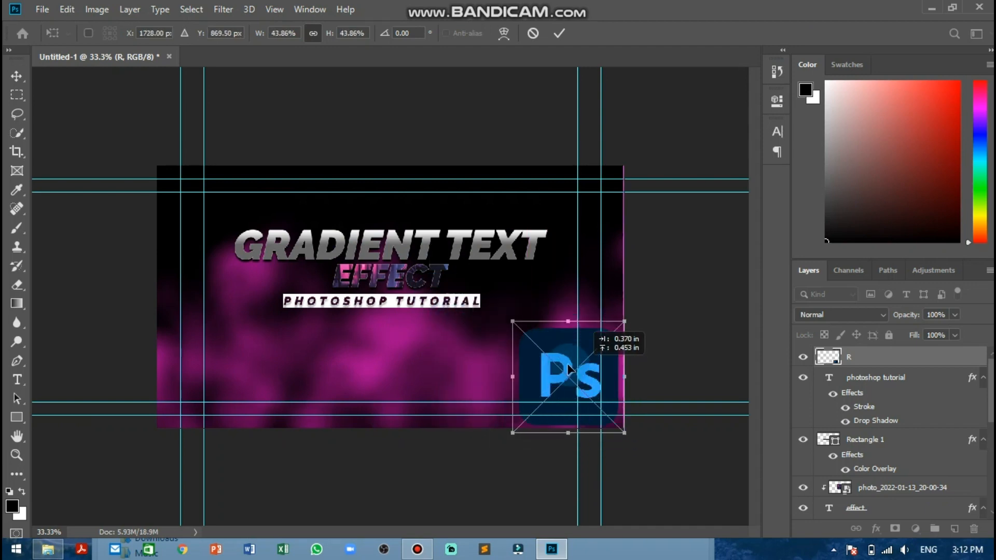
drag(513, 322, 553, 324)
drag(582, 366, 589, 378)
drag(614, 333, 615, 330)
key(Return)
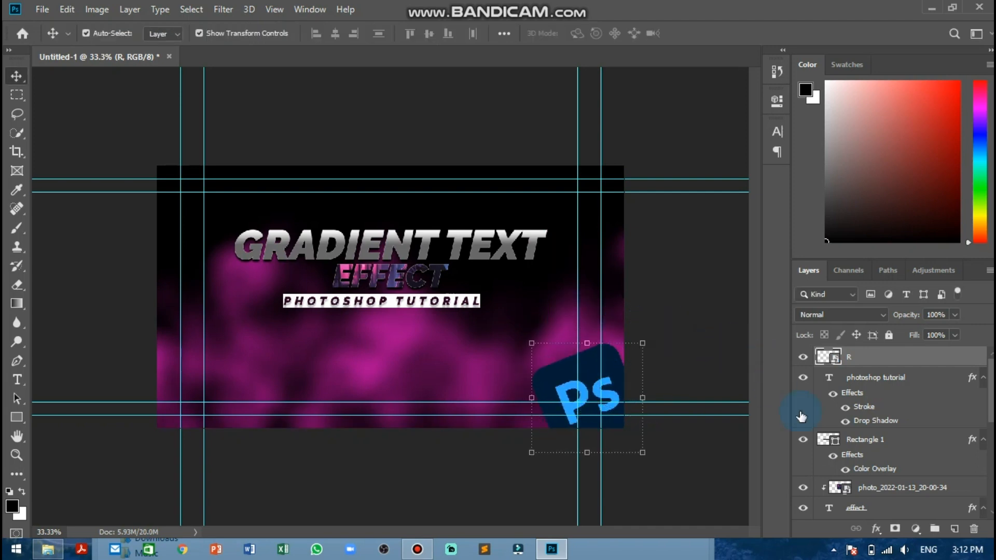
- Give the Ps logo a white 13 px outside stroke at 66% opacity and a Multiply drop shadow at 31% opacity
click(876, 528)
click(685, 309)
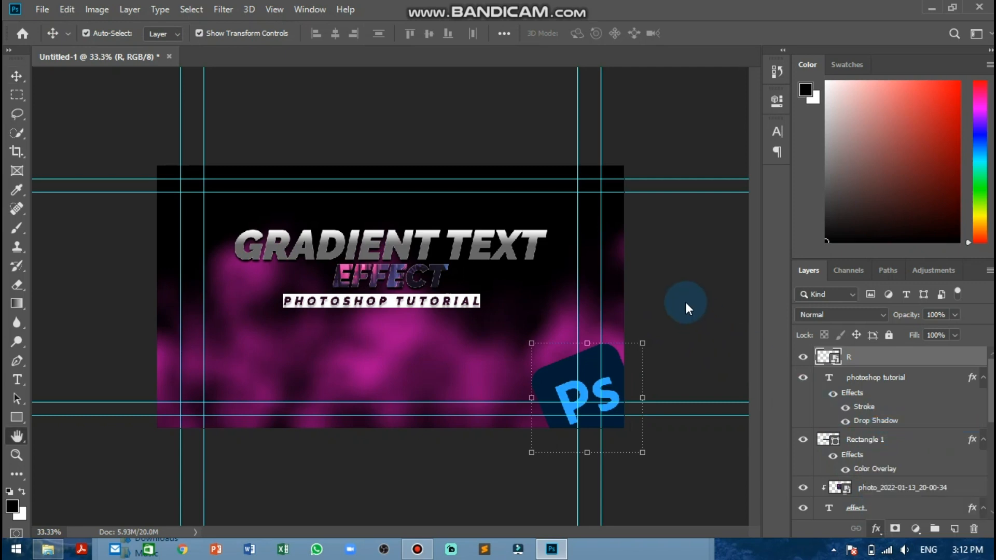
drag(502, 133, 179, 432)
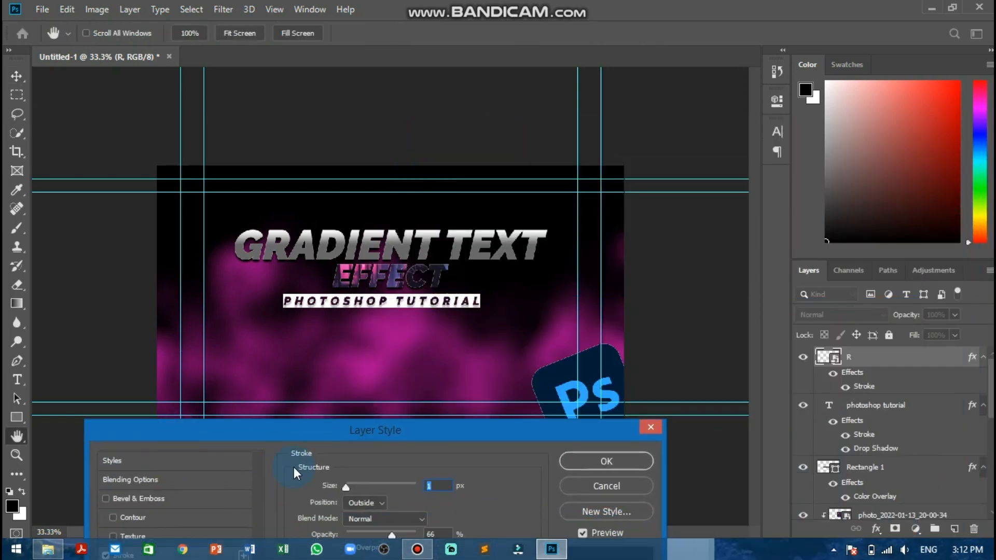
drag(345, 487, 356, 485)
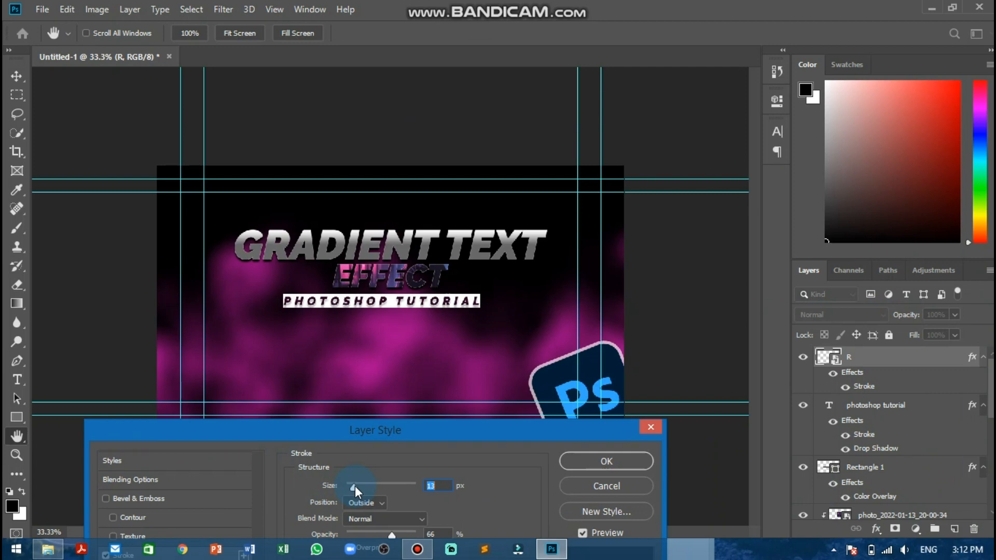
drag(199, 433, 385, 162)
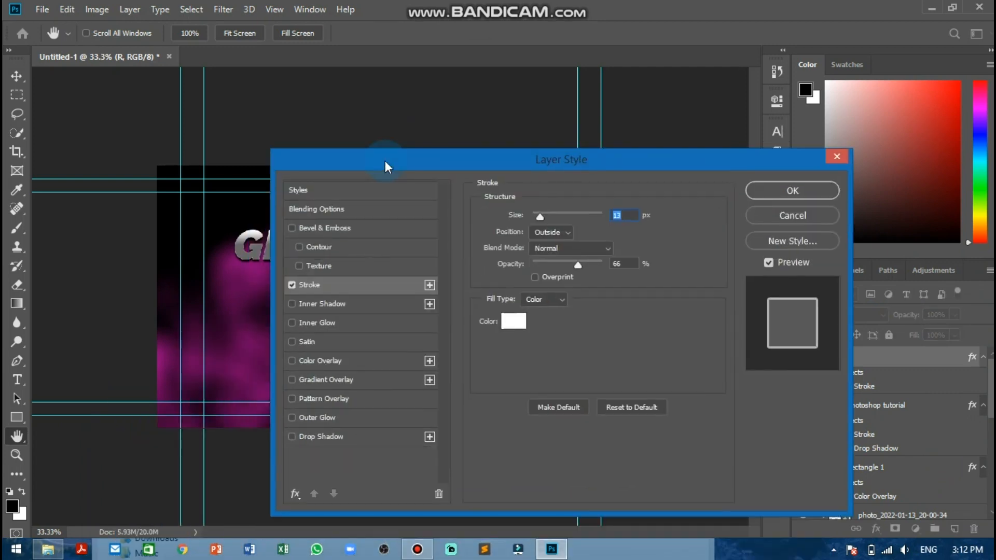
click(318, 436)
drag(542, 159, 347, 428)
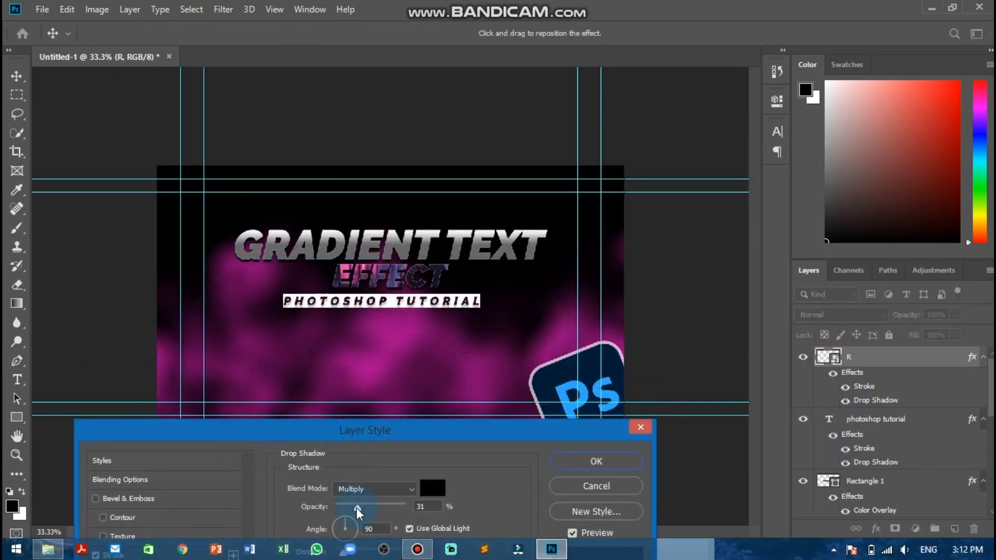
click(570, 461)
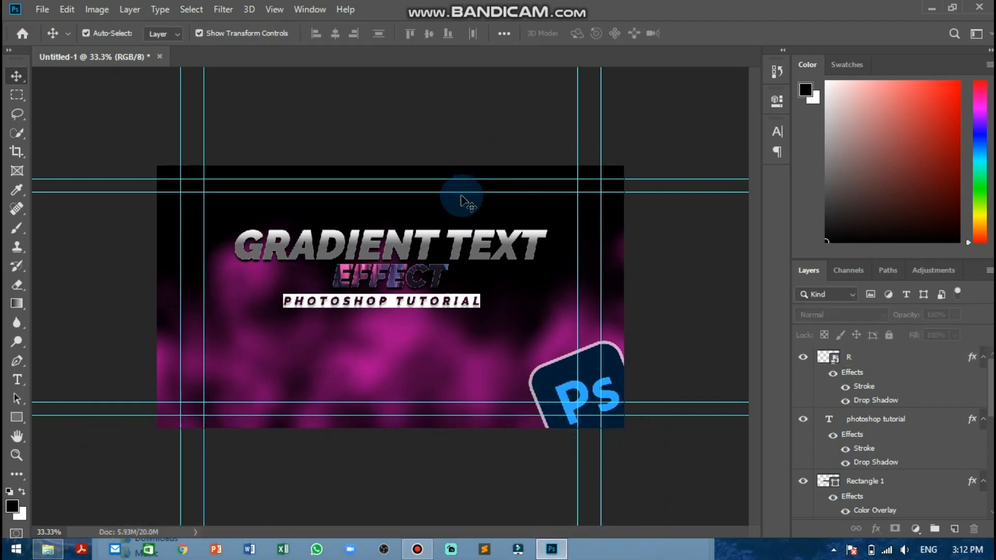
- Review the layer stack, checking the GRADIENT TEXT, Ps logo and photoshop tutorial layers and their effects
click(435, 247)
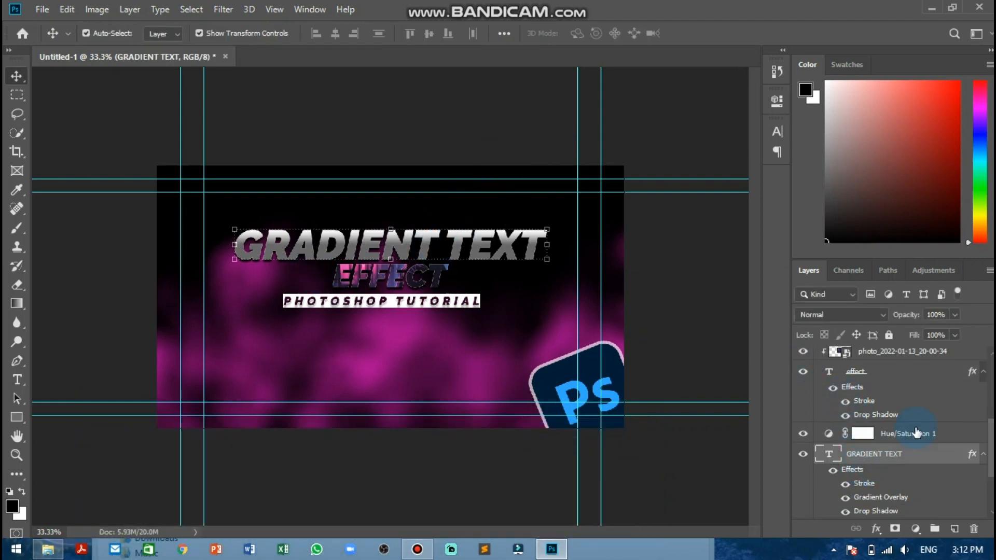
scroll(917, 415, up, 2)
drag(990, 420, 990, 376)
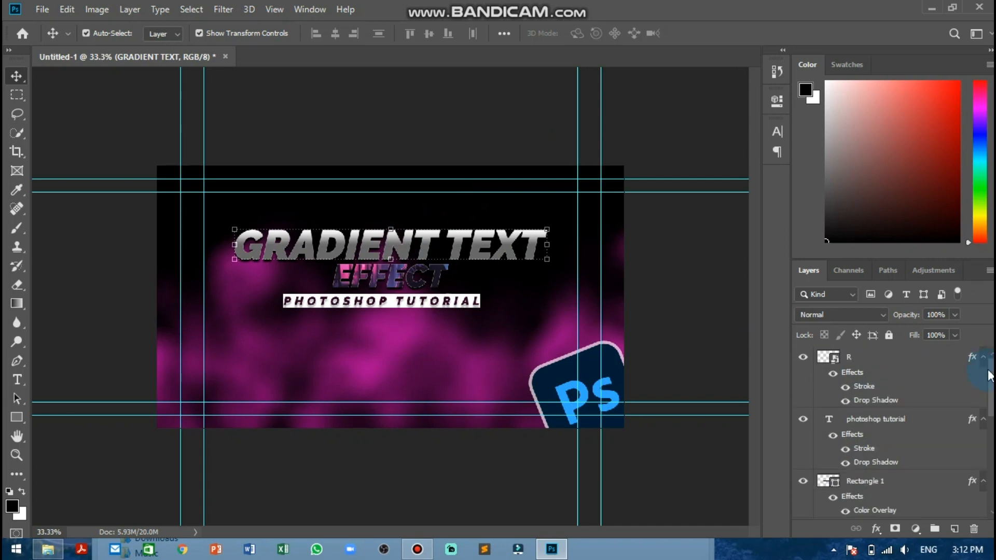
click(869, 362)
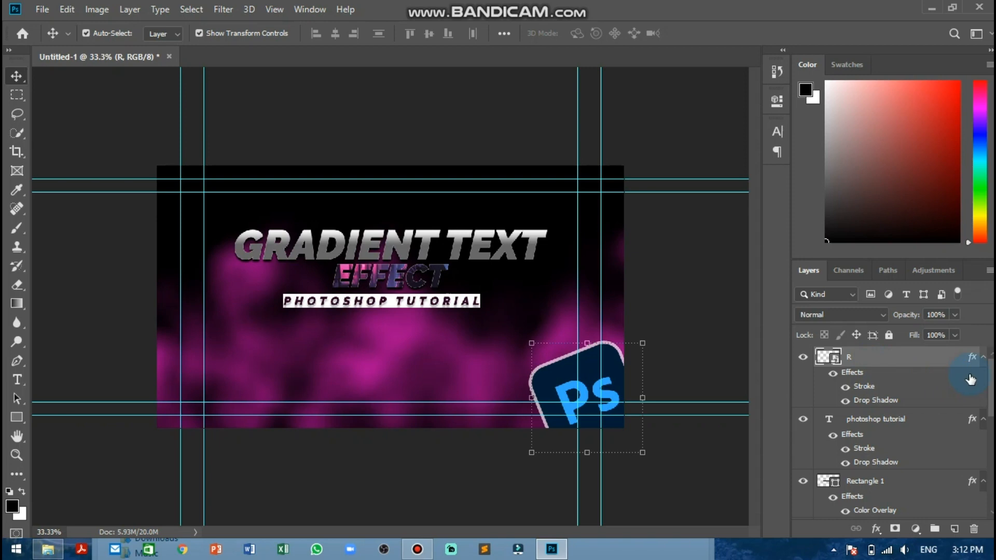
scroll(973, 363, down, 3)
scroll(972, 363, up, 3)
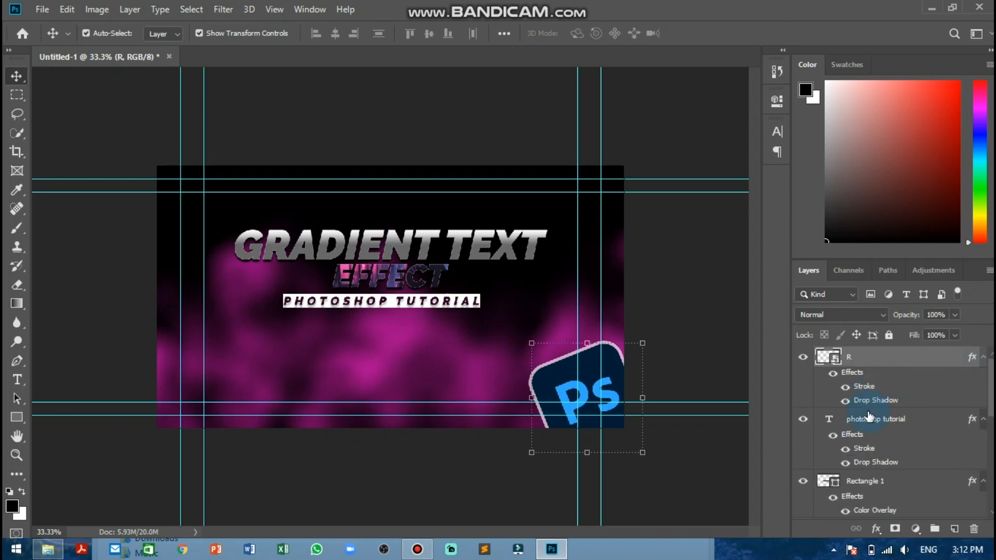
click(901, 423)
- Select the red smoke background layer and lock it completely
scroll(969, 371, down, 5)
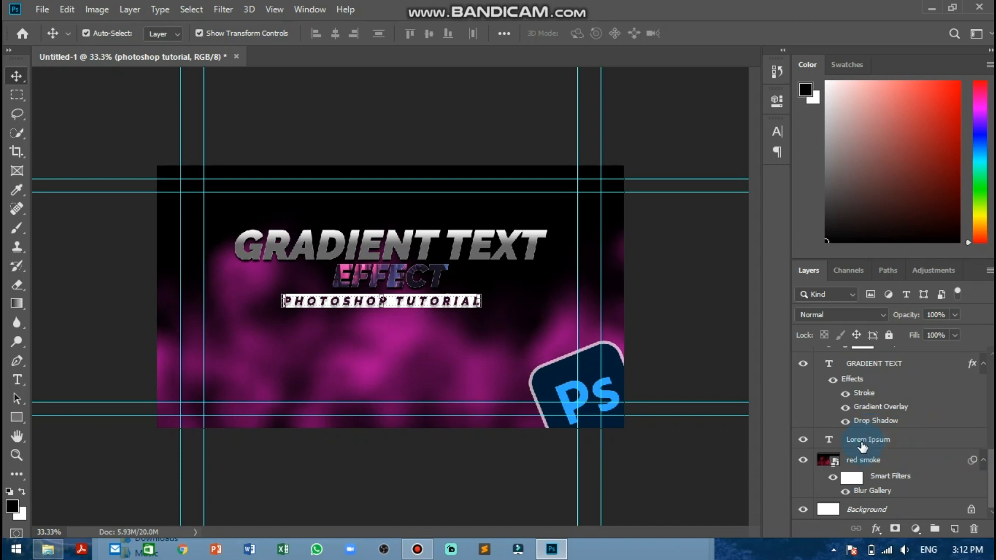
mouse_move(384, 260)
mouse_down()
mouse_move(382, 276)
mouse_move(381, 259)
mouse_up()
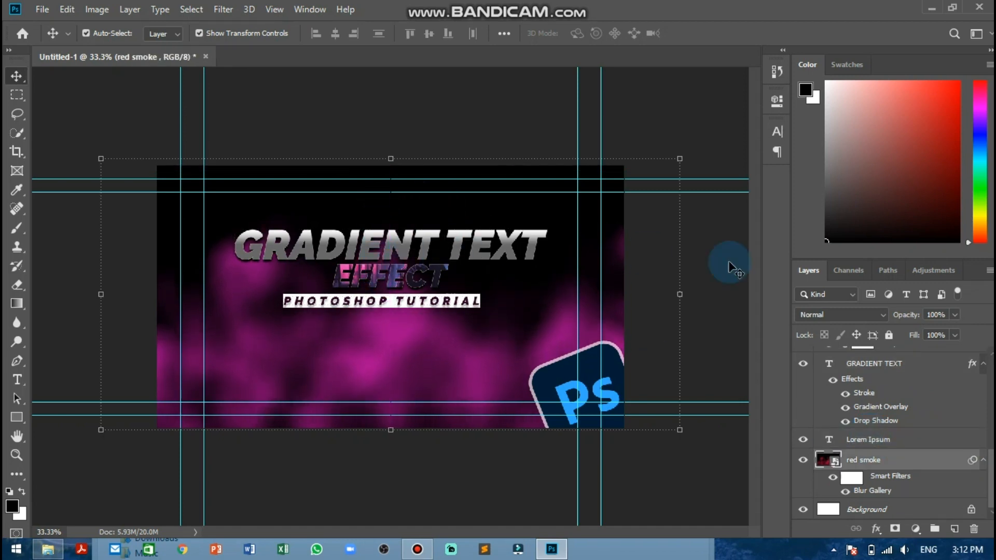
click(888, 336)
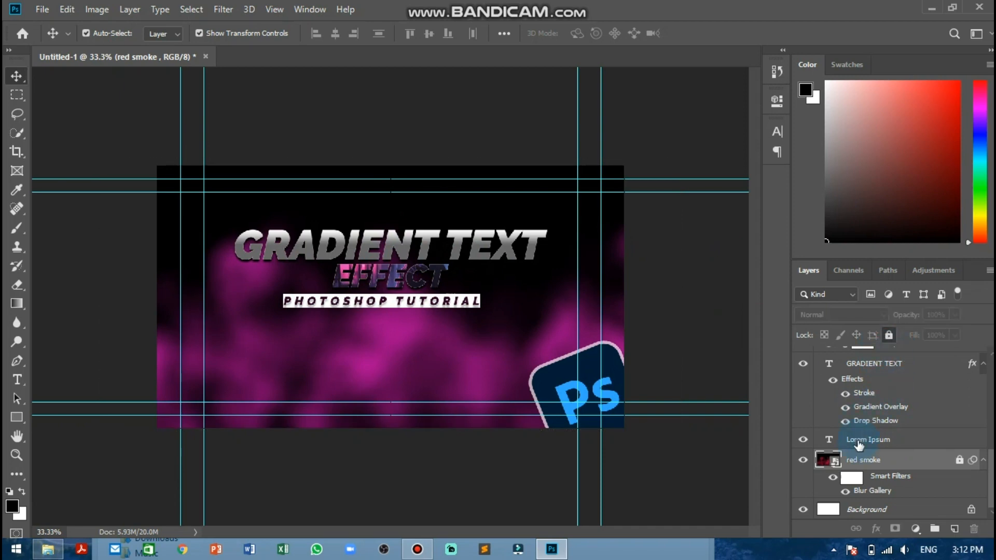
- Select all layers from Lorem Ipsum up to photoshop tutorial and move the title group slightly down on the canvas, then deselect them
click(858, 445)
drag(990, 466, 990, 377)
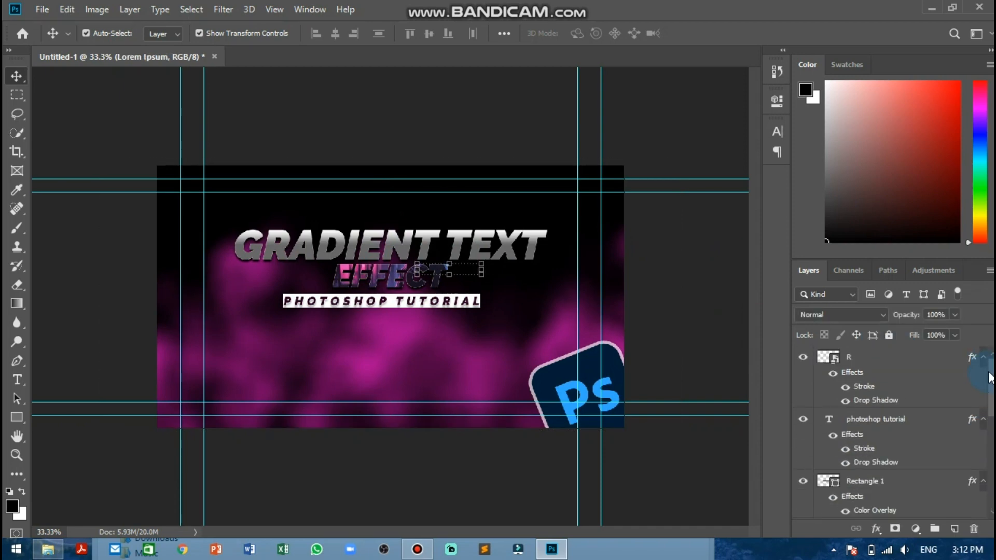
shift+click(848, 425)
mouse_move(395, 275)
mouse_down()
mouse_move(391, 296)
mouse_move(395, 288)
mouse_up()
click(404, 95)
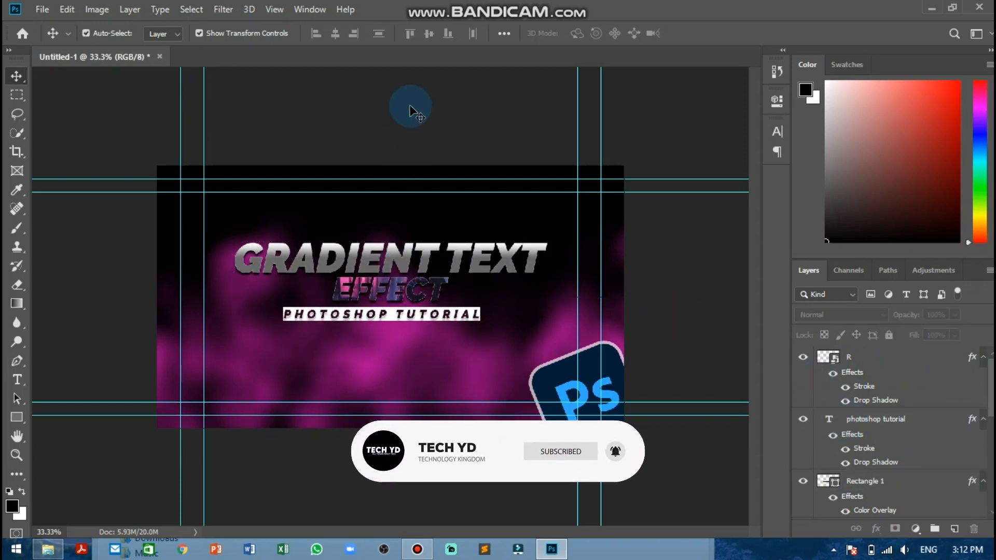
- Save the document as Untitled-1 in Photoshop format in the Downloads folder, keeping Layers and Maximize Compatibility on
click(41, 9)
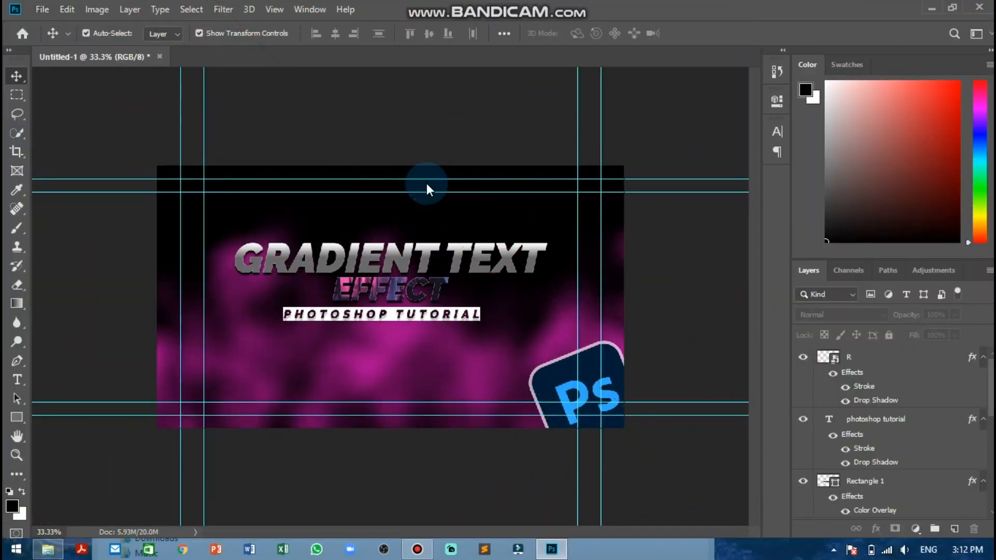
key(ctrl+shift+s)
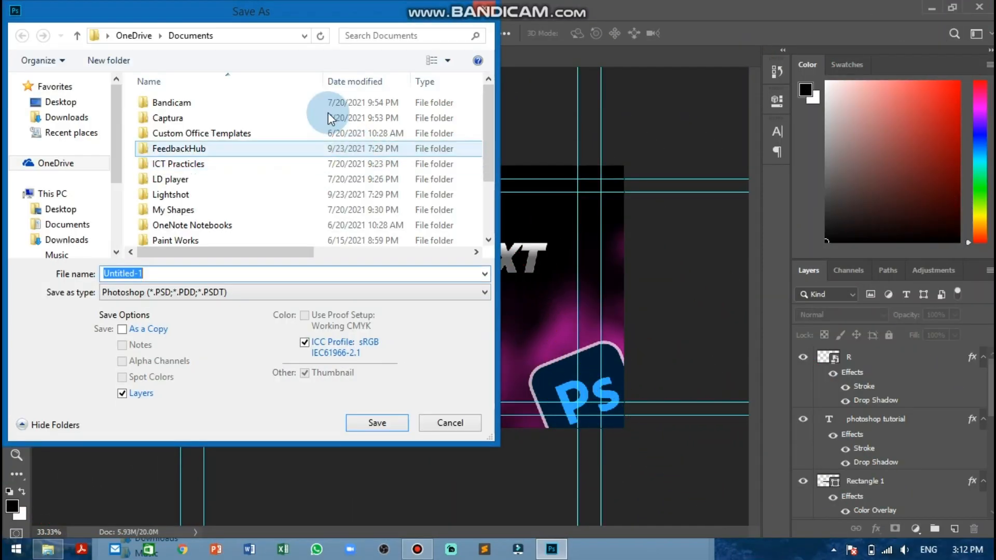
click(66, 117)
click(374, 420)
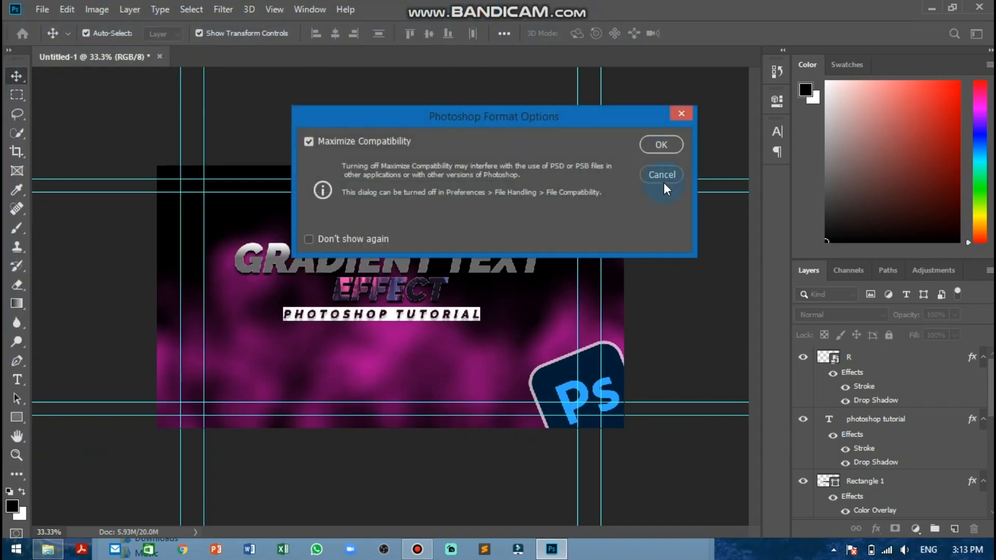
click(661, 146)
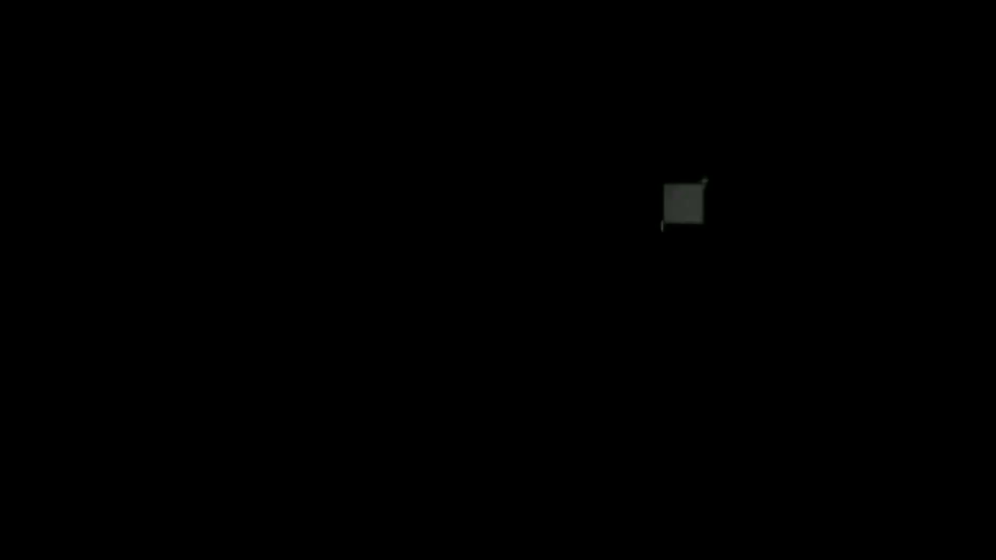